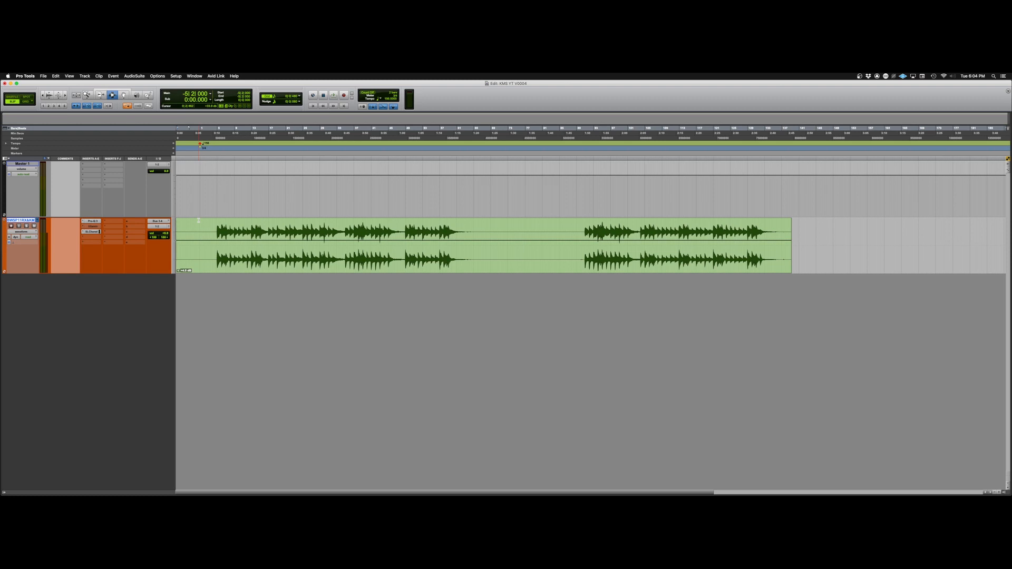
- Play the stereo track from just before its first audible passage to hear it, and stop playback
click(210, 229)
key(space)
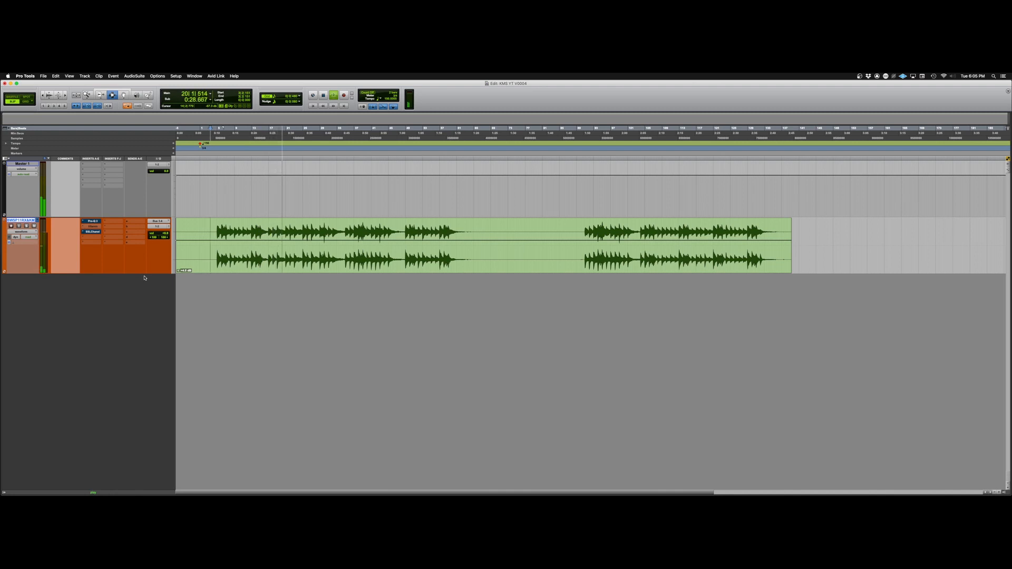
key(space)
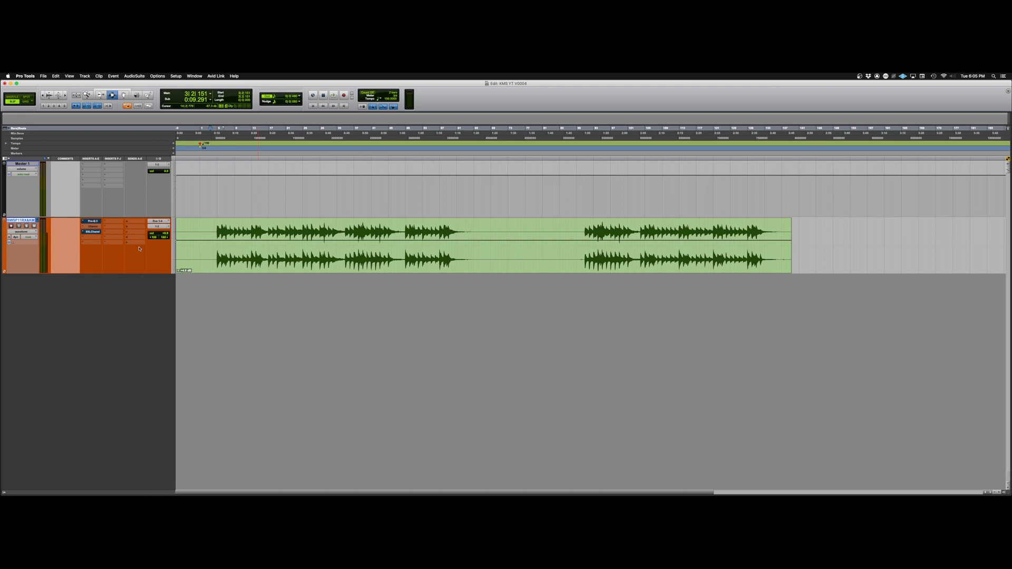
- Insert another FabFilter Pro-Q 3 in the track's first F-J insert slot and add an EQ band in the upper mids
click(112, 224)
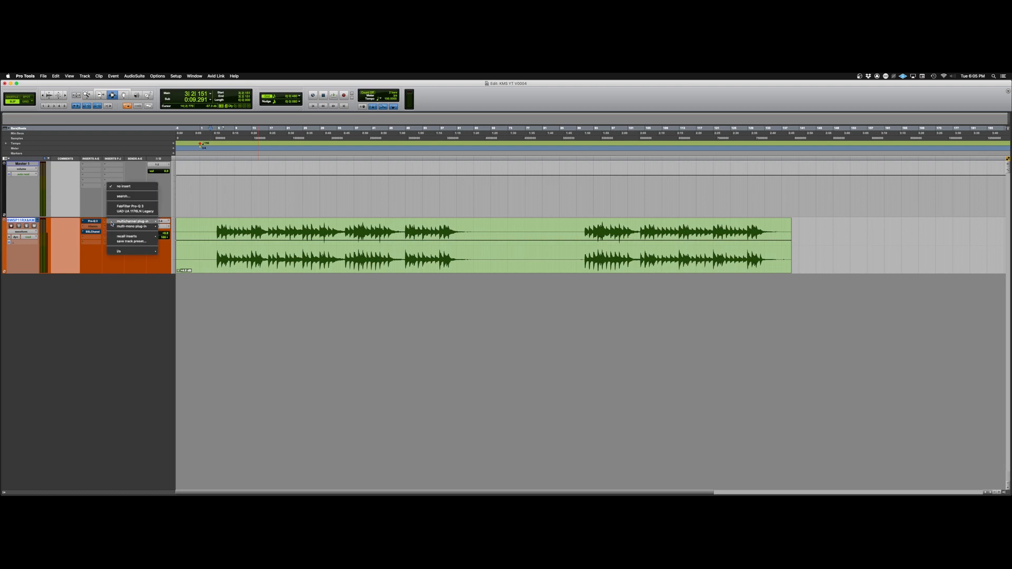
click(129, 206)
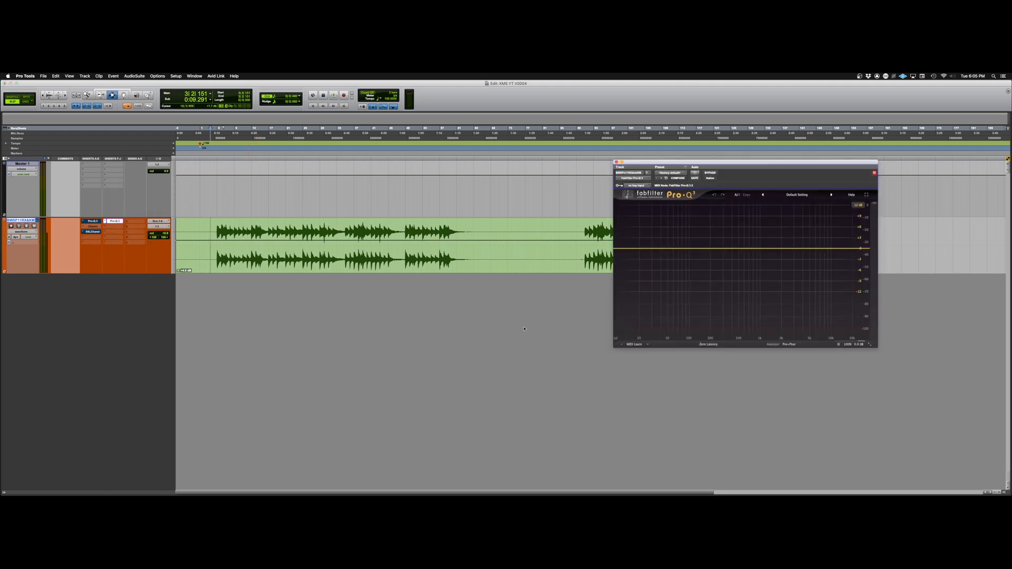
click(794, 248)
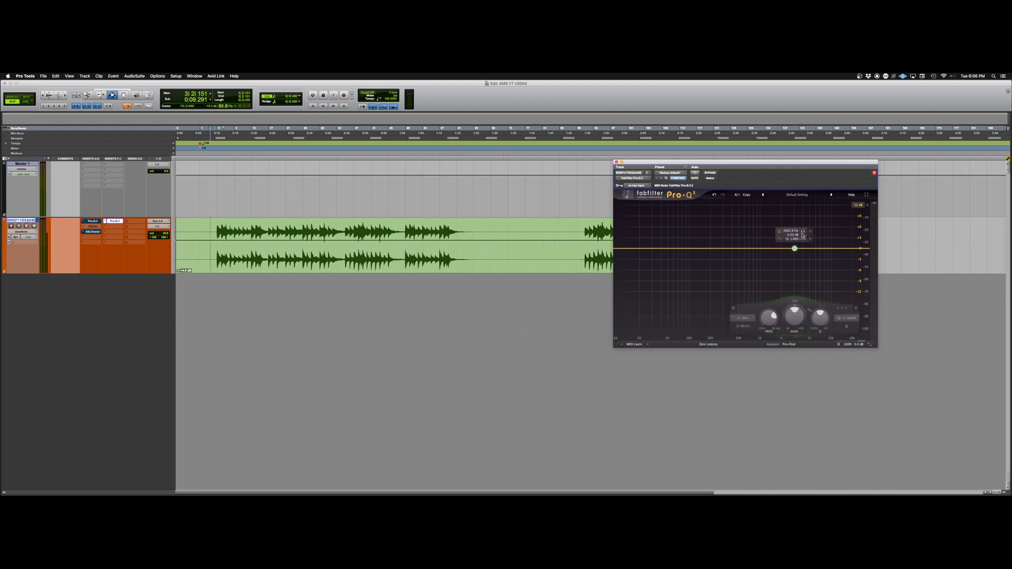
- Solo the new EQ band during playback and sweep its frequency down to about 2 kHz
drag(801, 235, 802, 241)
key(space)
mouse_move(802, 231)
mouse_down()
mouse_move(730, 232)
mouse_move(790, 232)
mouse_up()
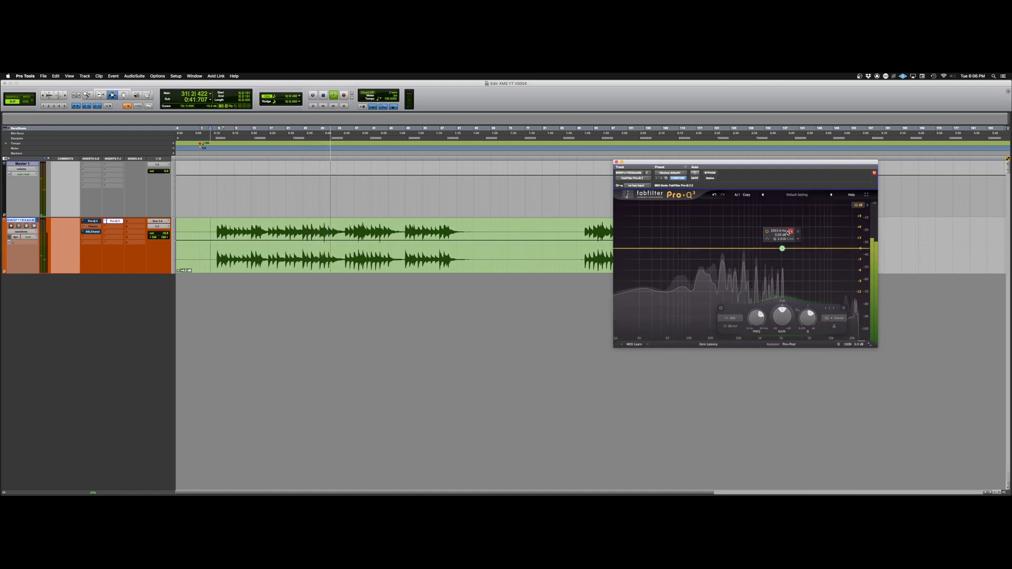
key(space)
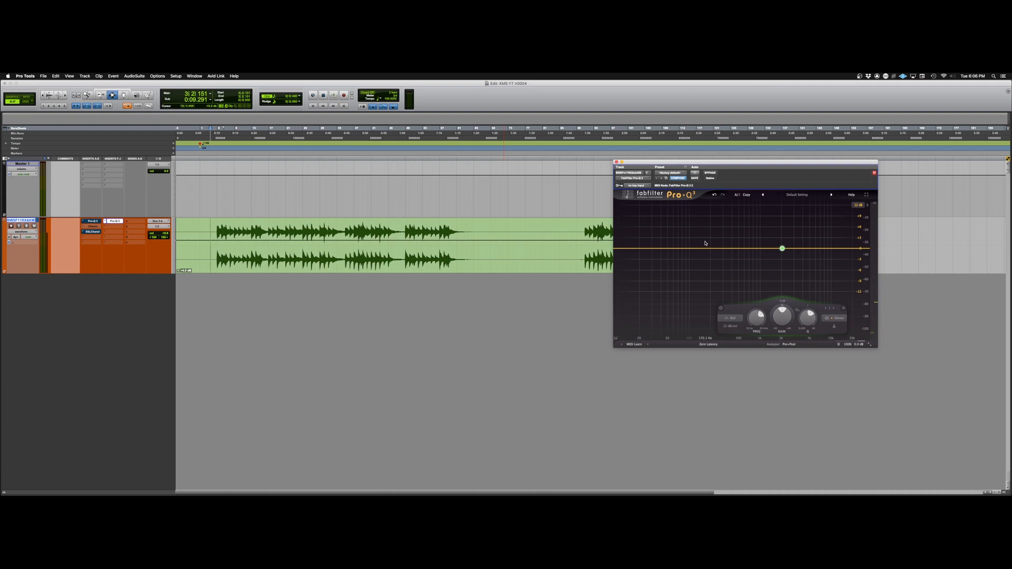
- Boost the band to about 11 dB with a narrow Q while playing, and settle its frequency near 1.9 kHz
mouse_move(782, 249)
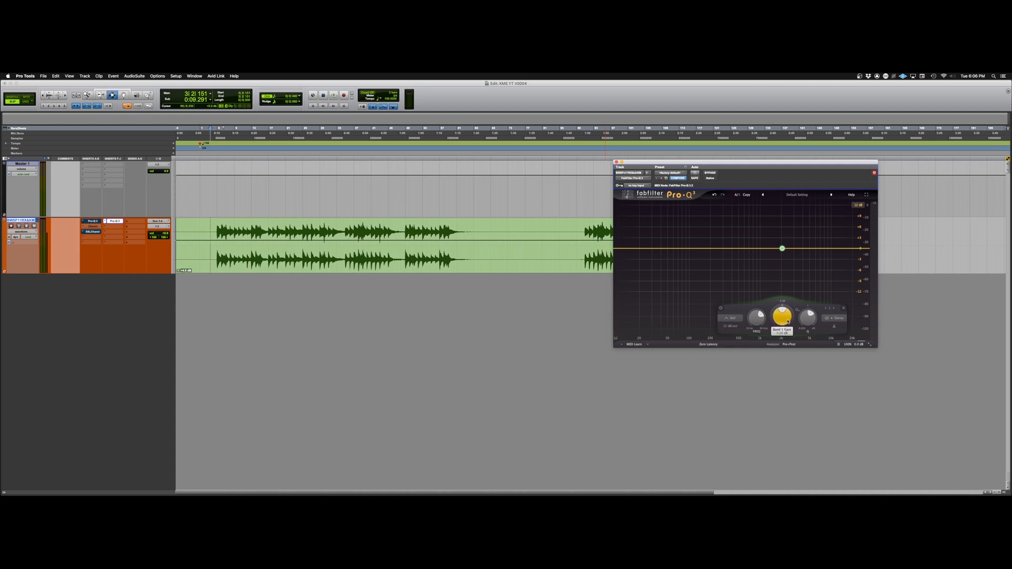
mouse_move(784, 320)
mouse_down()
mouse_move(783, 289)
mouse_move(799, 312)
mouse_up()
key(space)
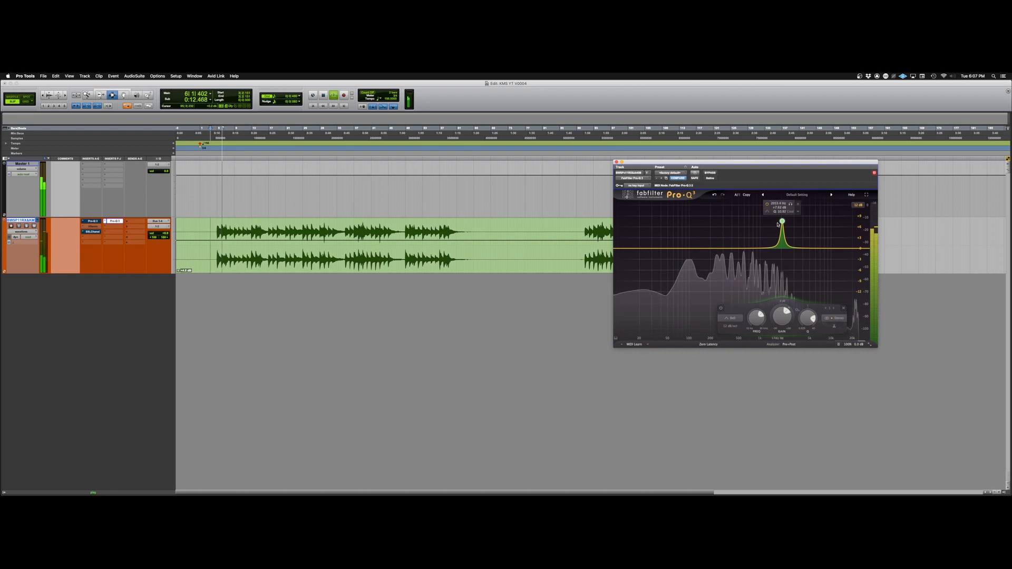
mouse_move(782, 221)
mouse_down()
mouse_move(795, 211)
mouse_move(779, 209)
mouse_up()
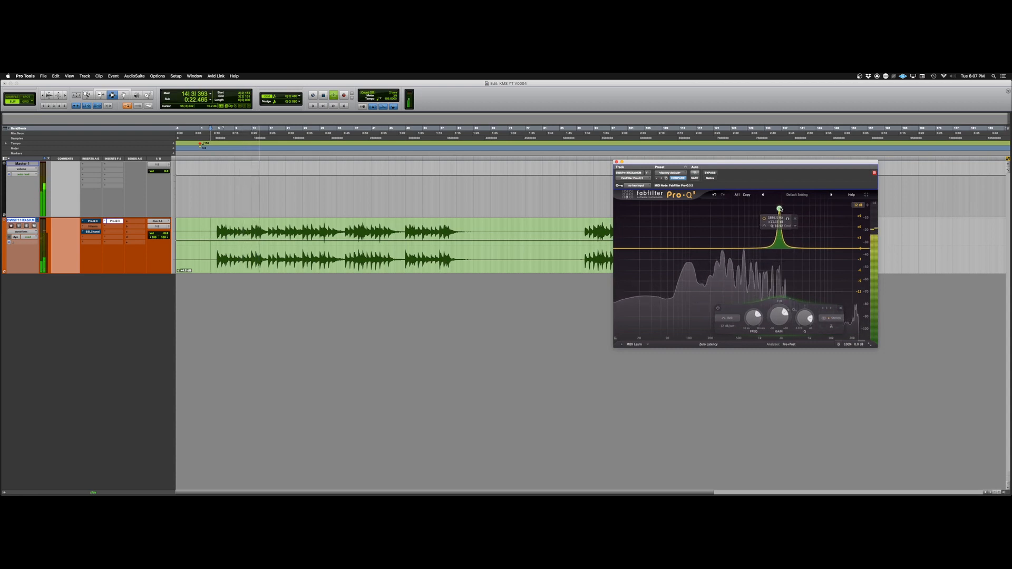
click(787, 218)
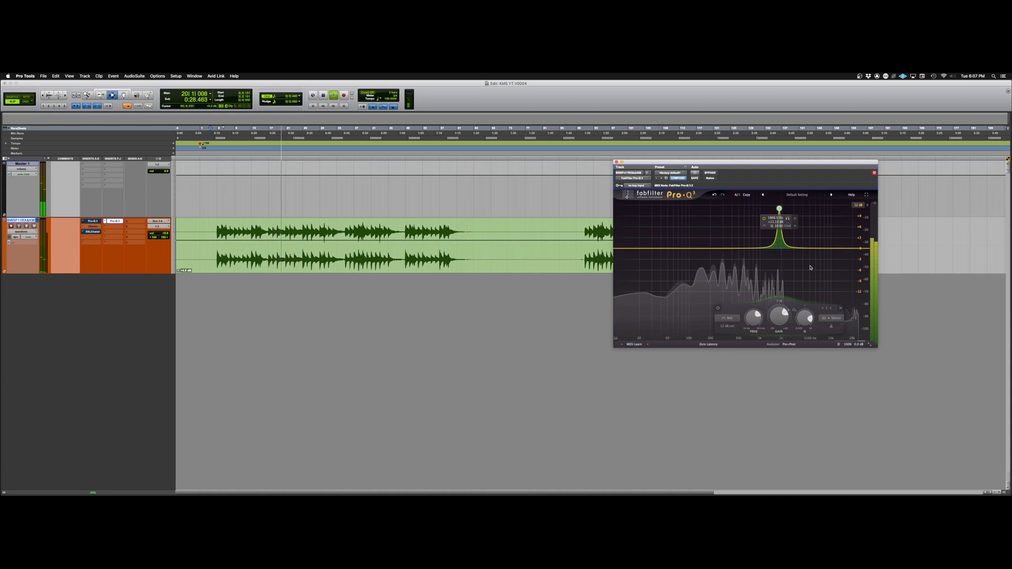
key(space)
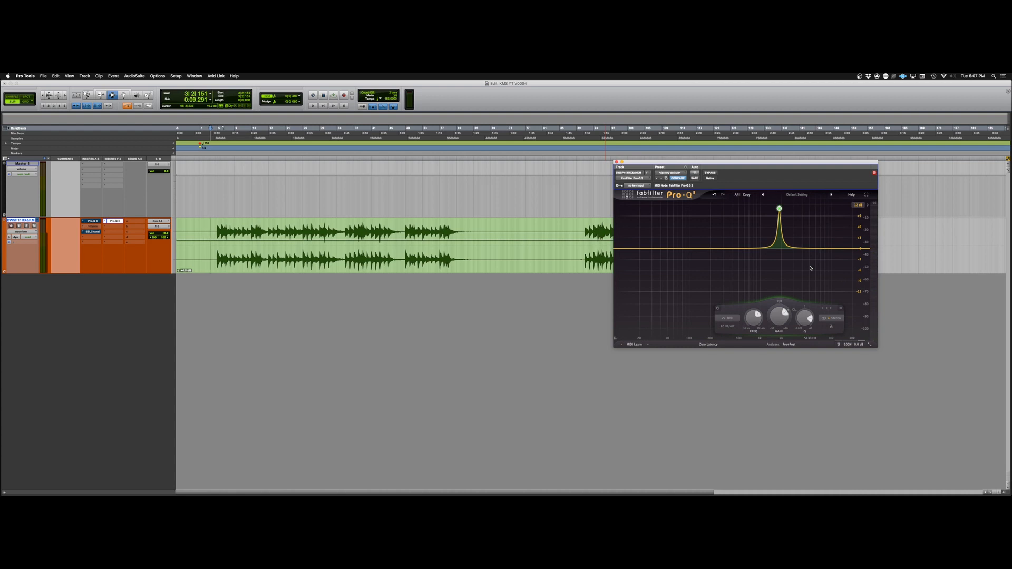
- Reset the band's gain, lower it to a cut of about 5 dB during playback, and widen its Q slightly
mouse_move(789, 226)
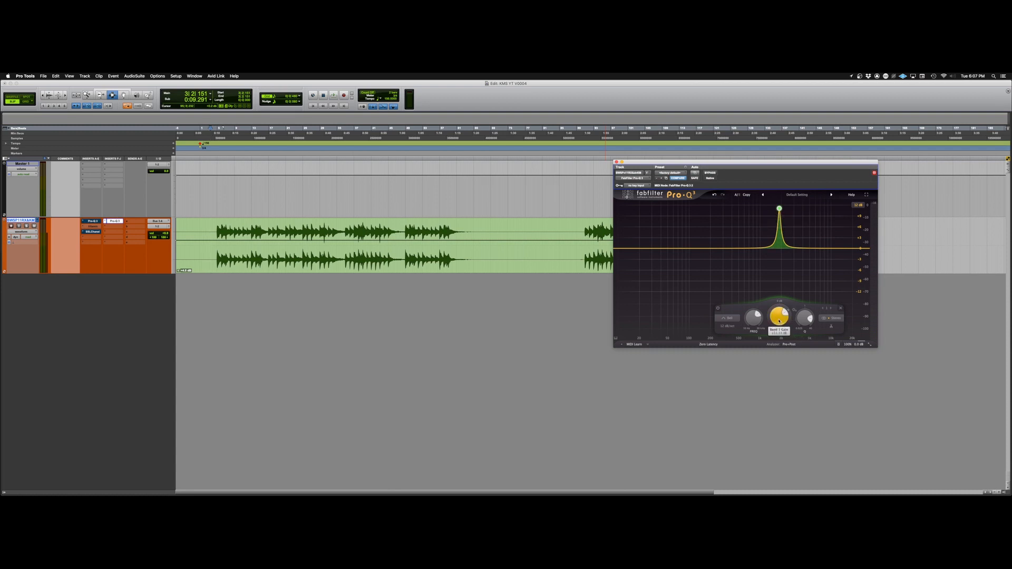
double_click(780, 319)
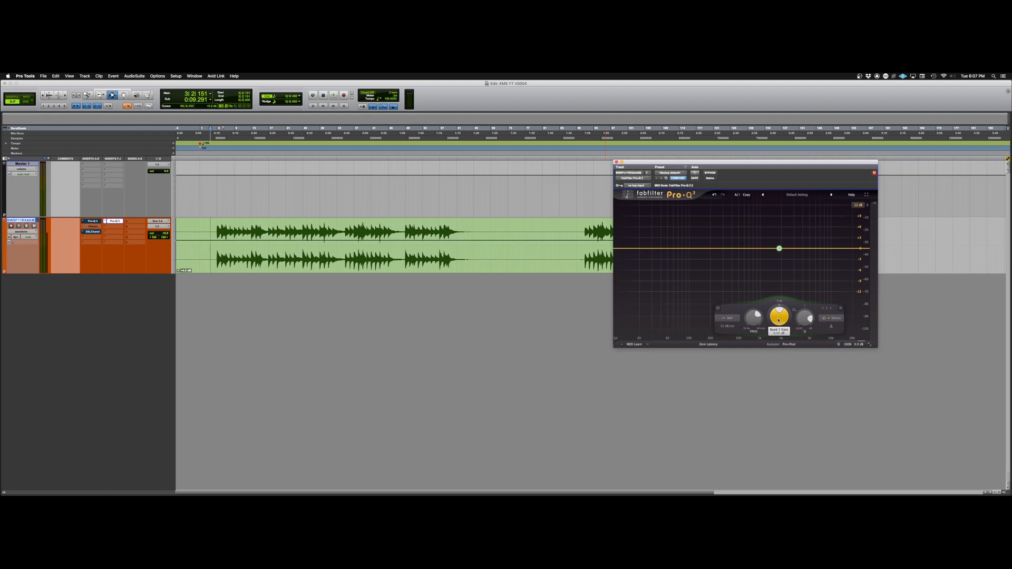
key(space)
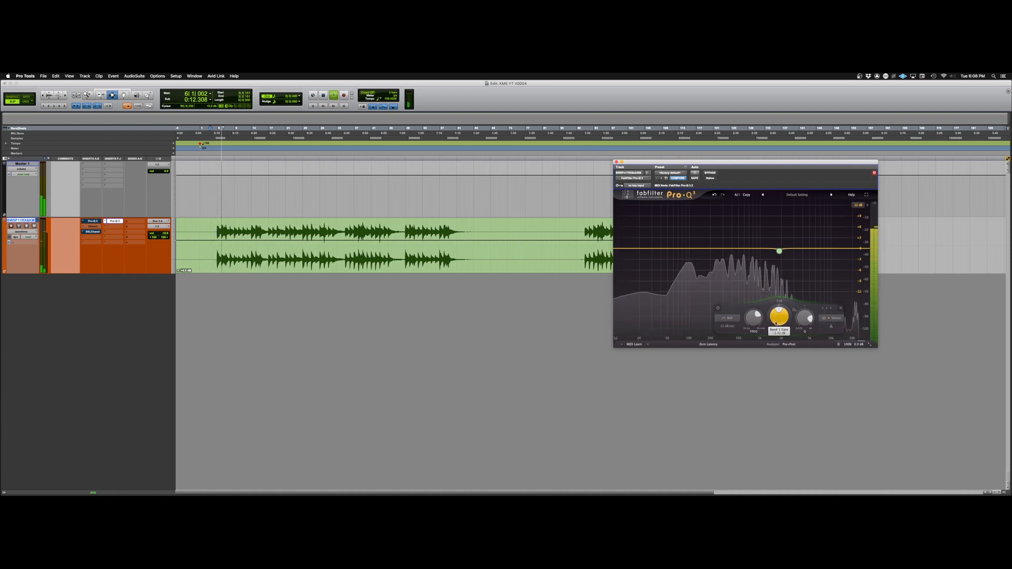
drag(776, 316, 775, 343)
mouse_move(800, 318)
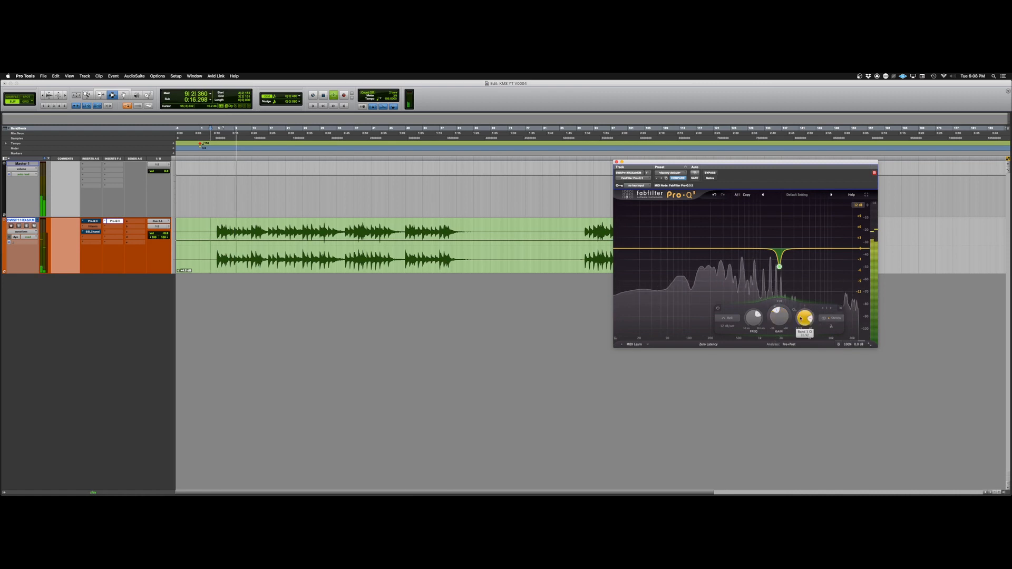
drag(800, 318, 800, 320)
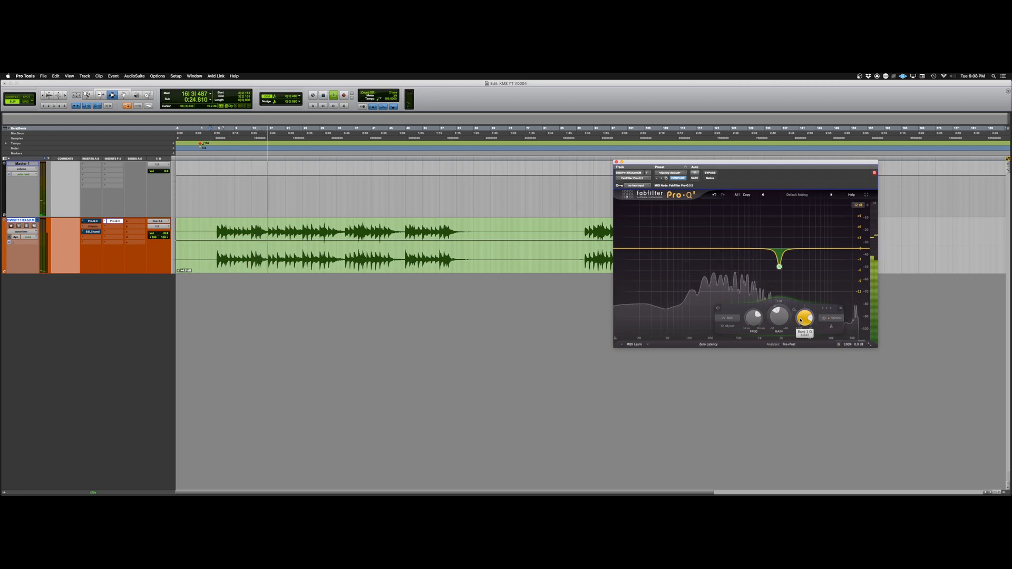
- Compare the track with and without the new EQ by toggling the plug-in's bypass during playback
click(707, 173)
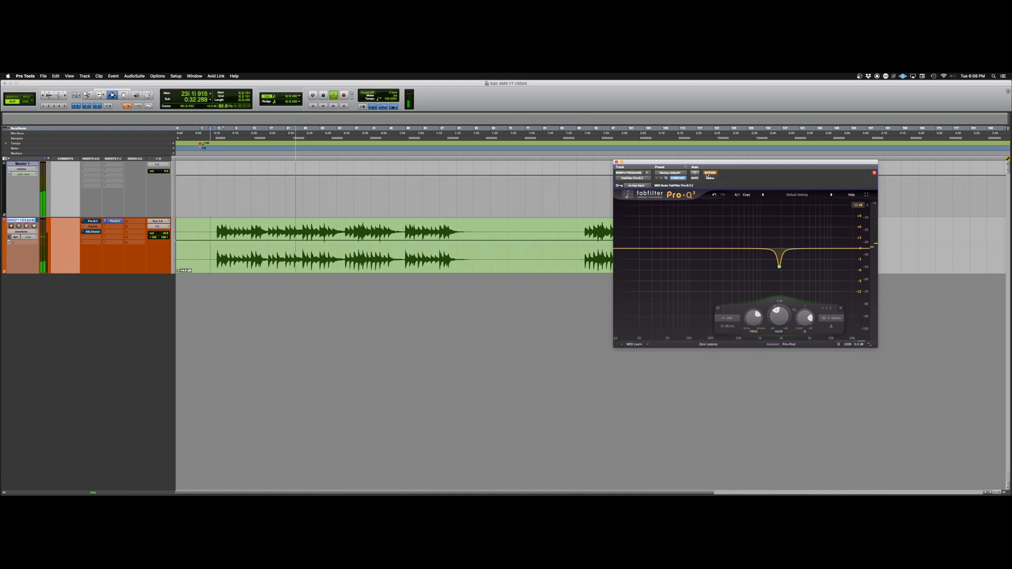
click(707, 174)
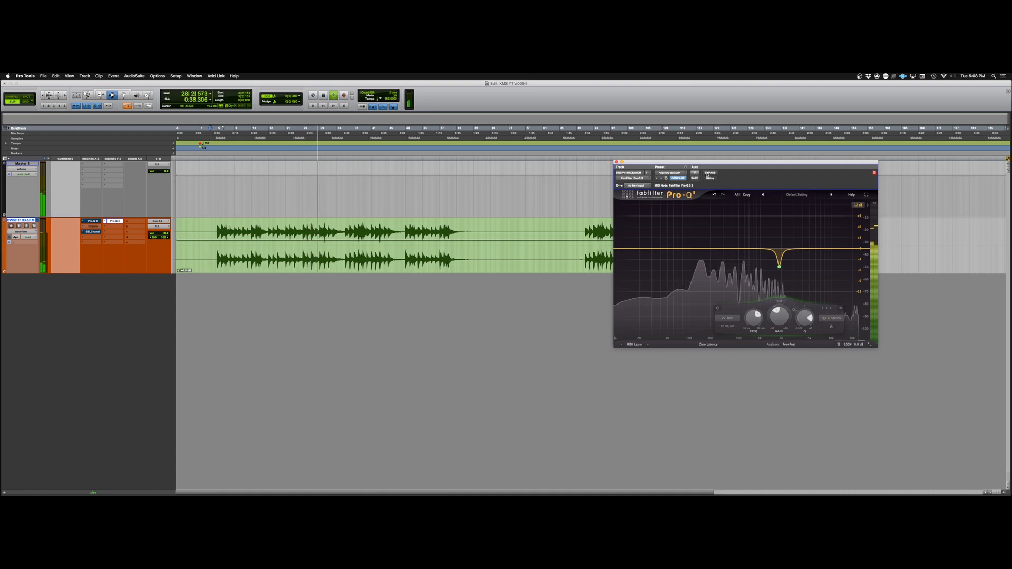
click(707, 175)
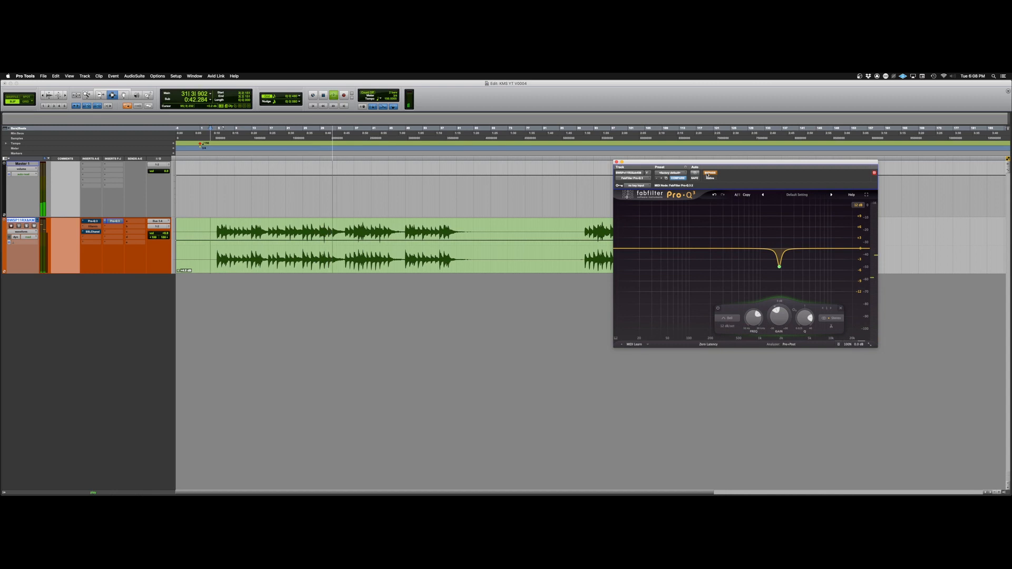
click(707, 175)
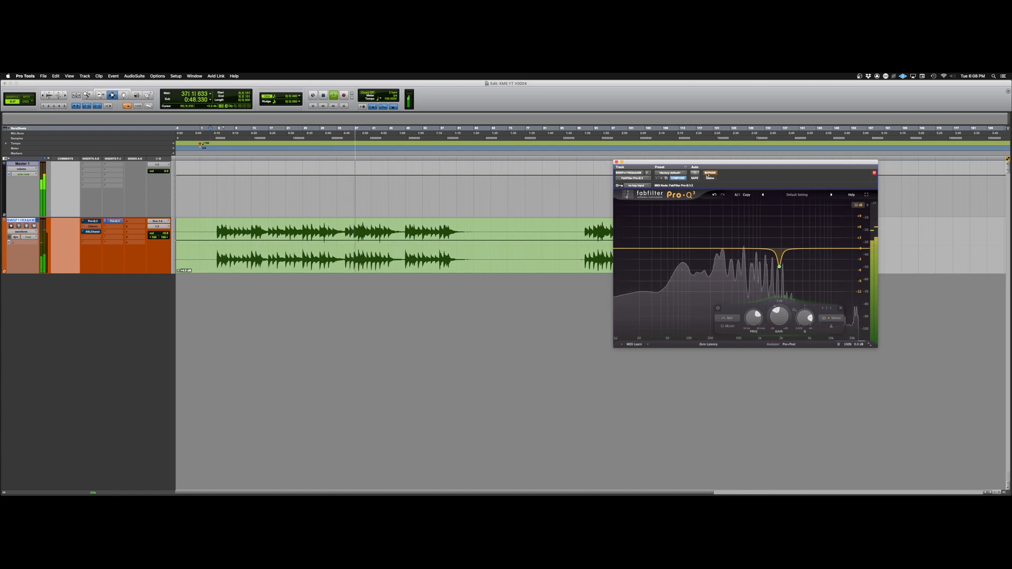
click(707, 175)
click(707, 175)
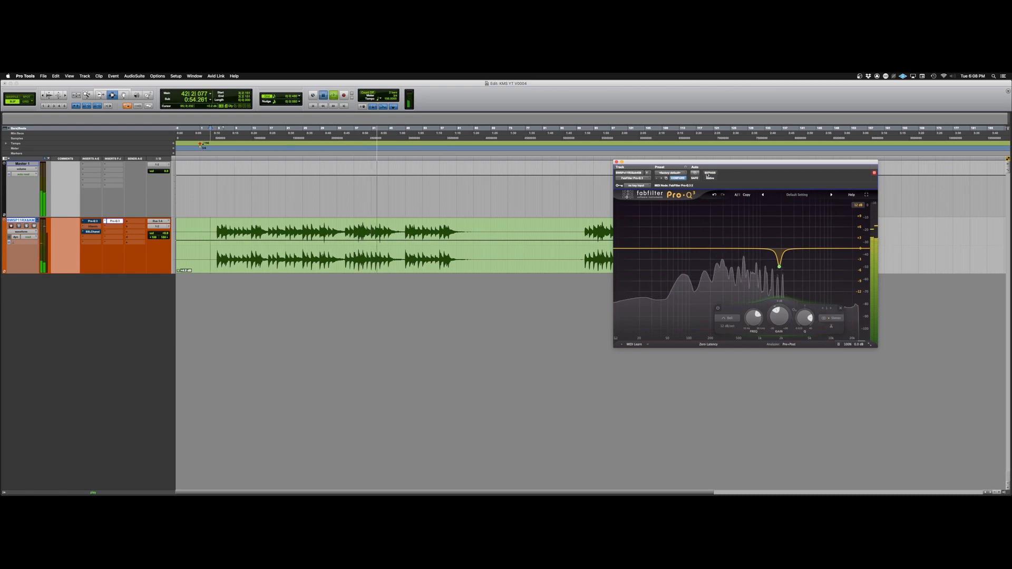
key(space)
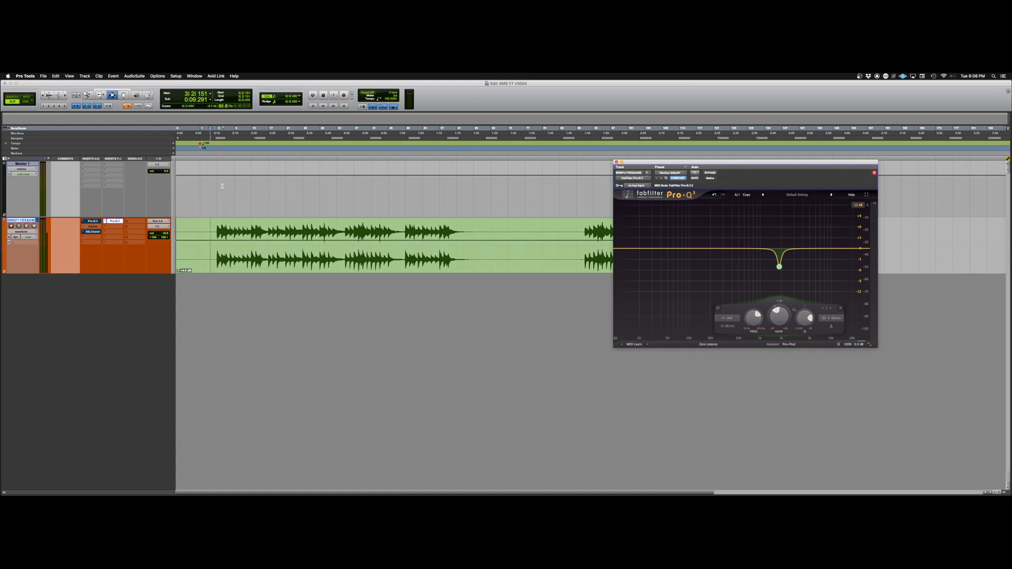
- Open the track's first Pro-Q 3 beside the new one, compare their upper-mid cuts, and close the first one
click(94, 221)
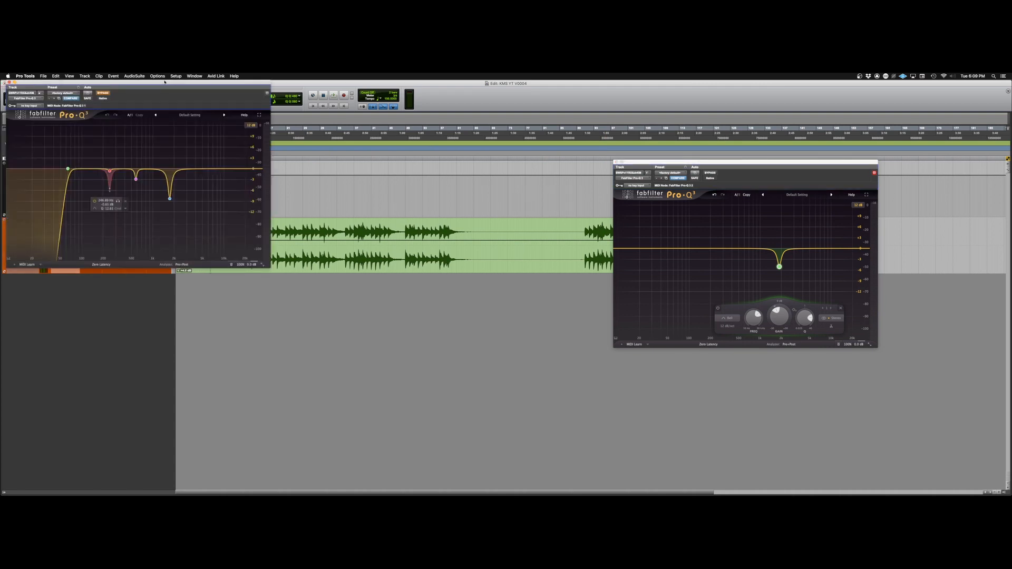
drag(165, 81, 508, 162)
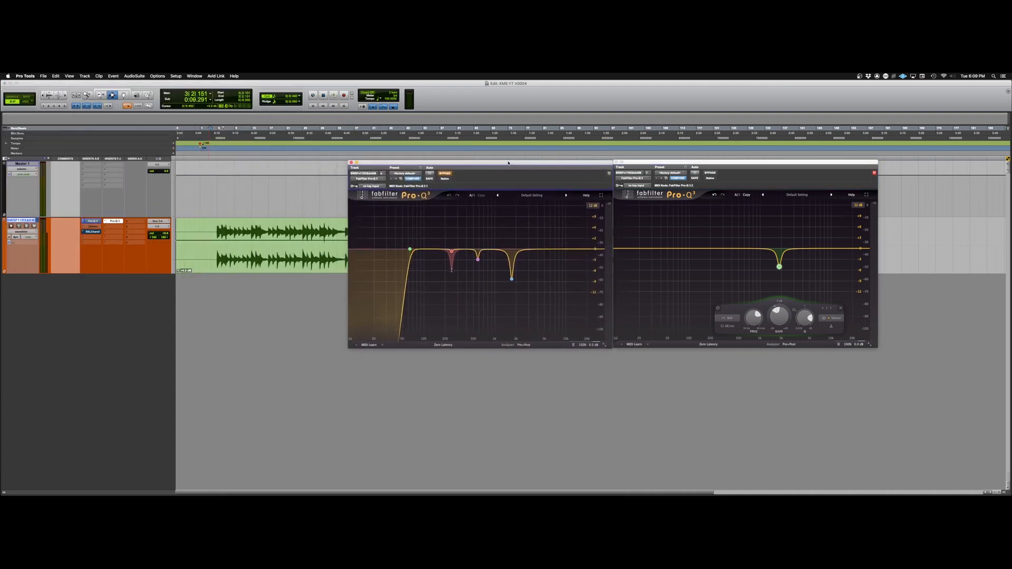
mouse_move(514, 277)
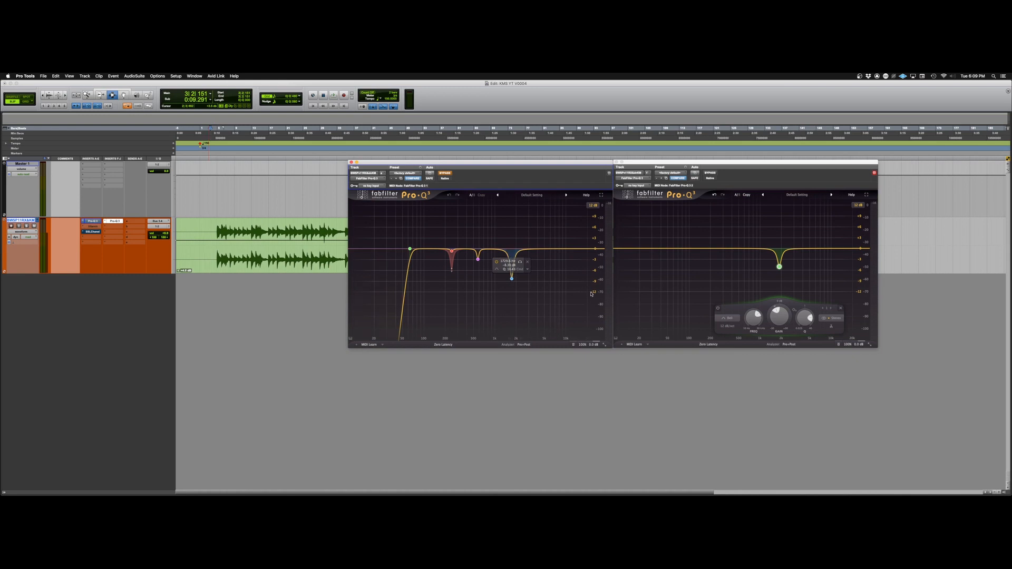
mouse_move(772, 271)
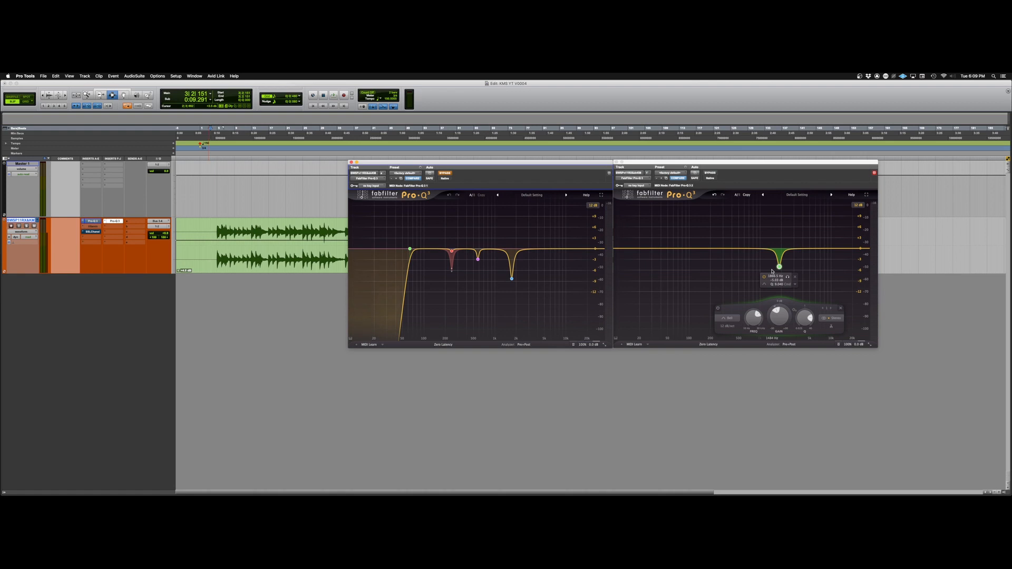
click(351, 163)
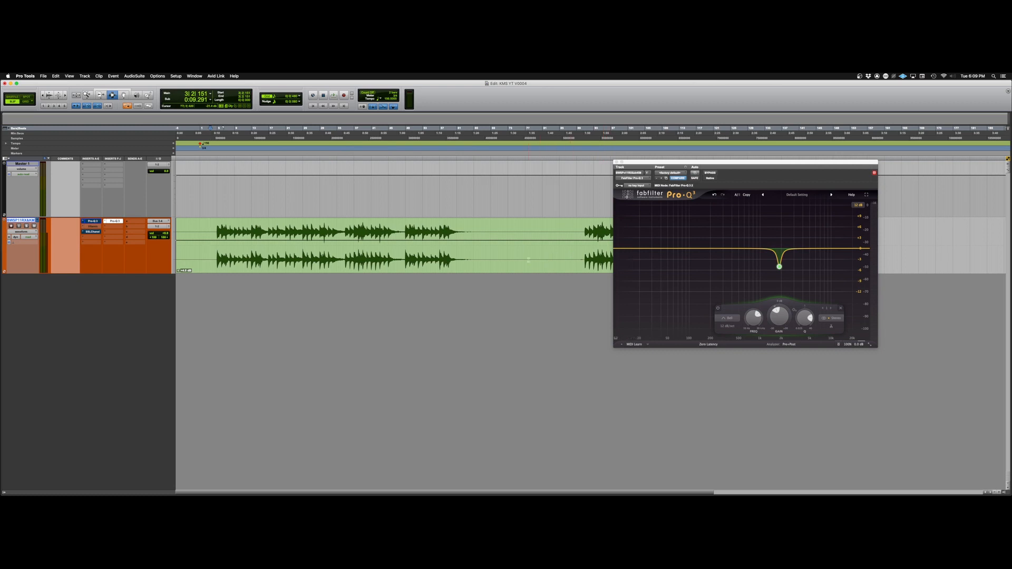
- Add a low-end band to the new EQ, shape it as a low cut, and set its slope to 30 dB/oct
click(654, 249)
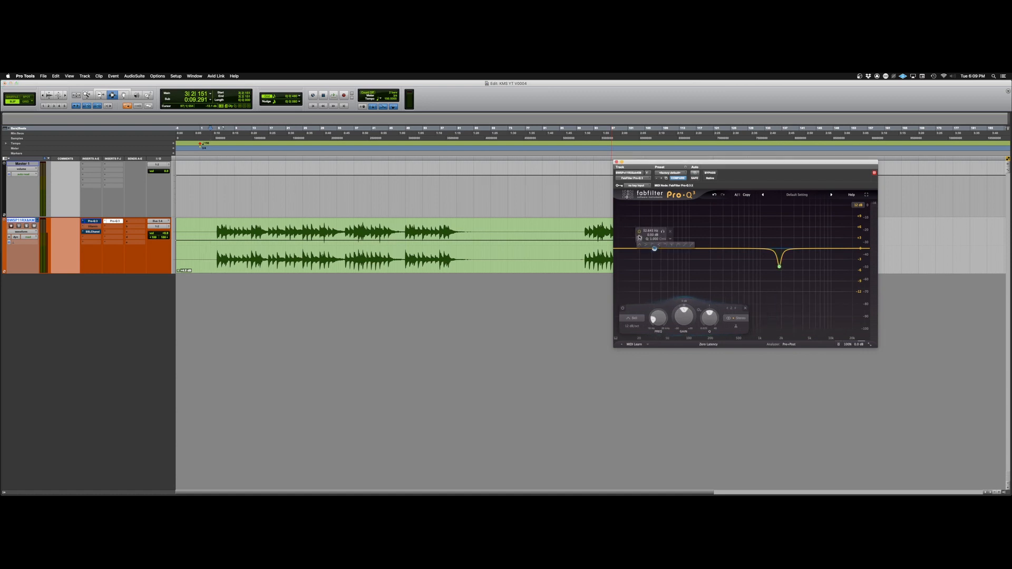
click(650, 245)
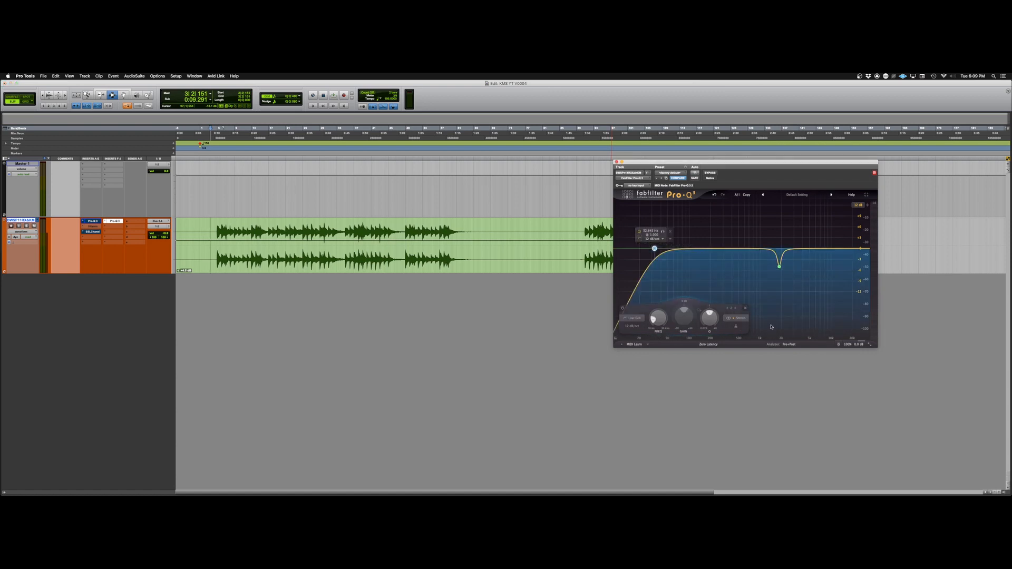
click(649, 241)
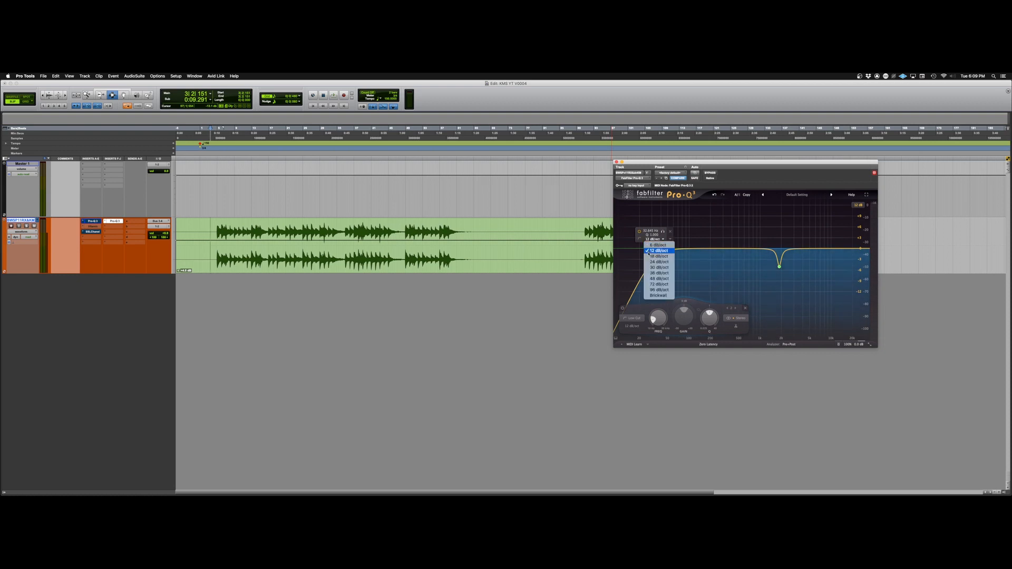
click(652, 267)
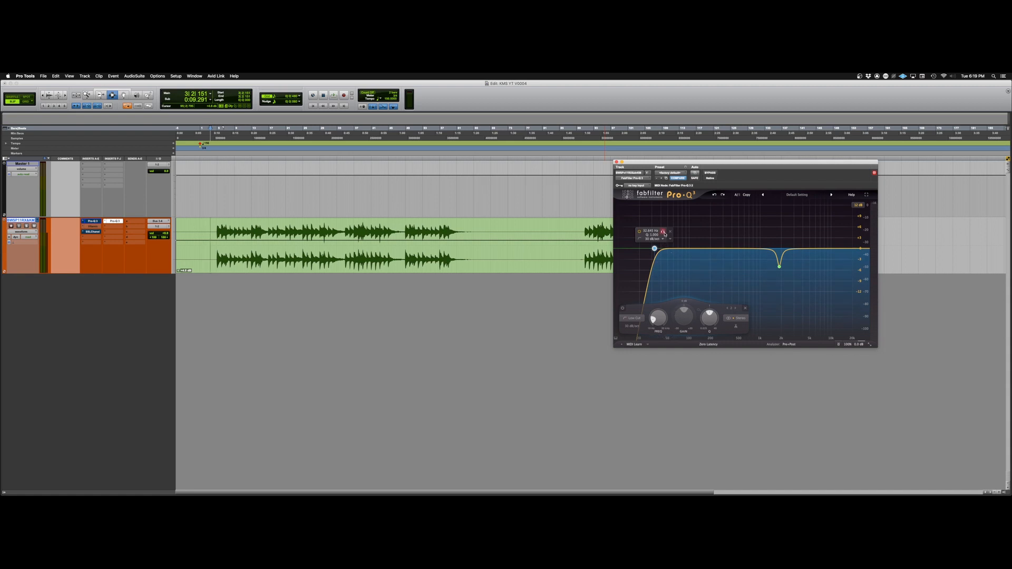
- Solo the low-cut band during playback, sweep its frequency up to about 77 Hz, and replay the track from the start point
key(space)
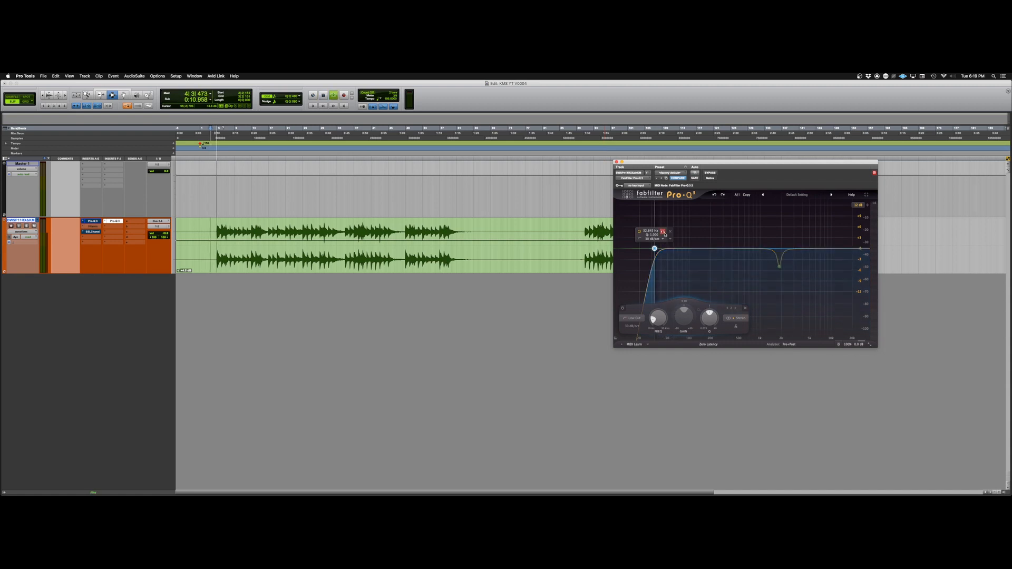
drag(663, 234, 693, 234)
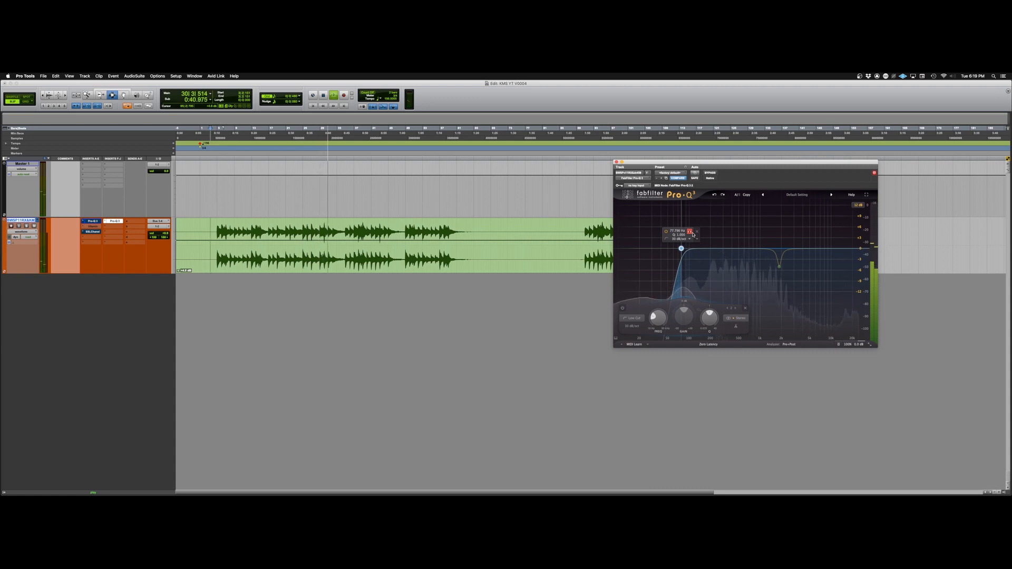
drag(693, 234, 693, 234)
key(space)
key(space)
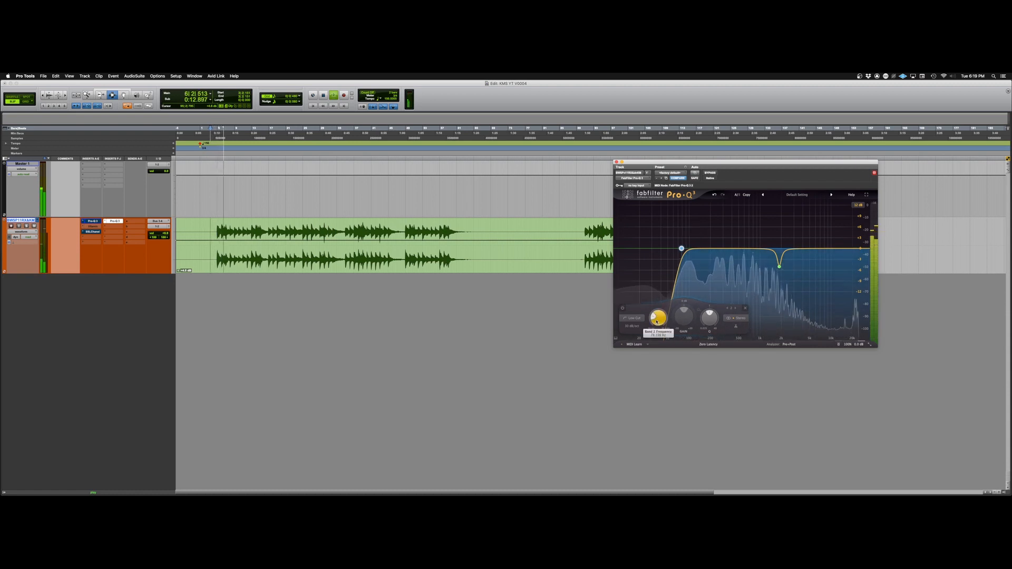
- Fine-tune the low cut's frequency to about 74 Hz and compare the EQ with its bypass during playback
mouse_move(656, 322)
mouse_down()
mouse_move(656, 308)
mouse_move(655, 319)
mouse_up()
click(710, 173)
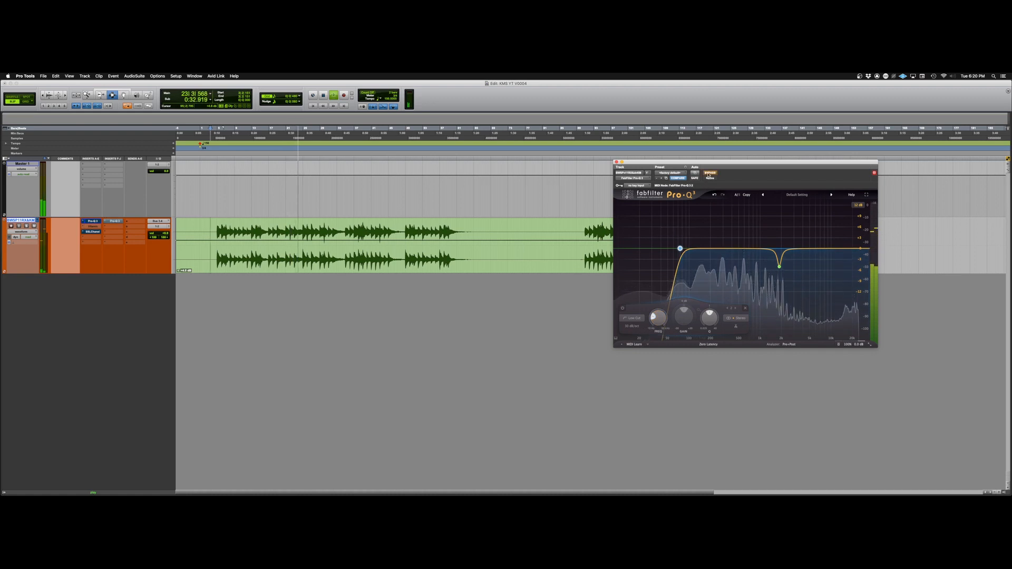
click(708, 174)
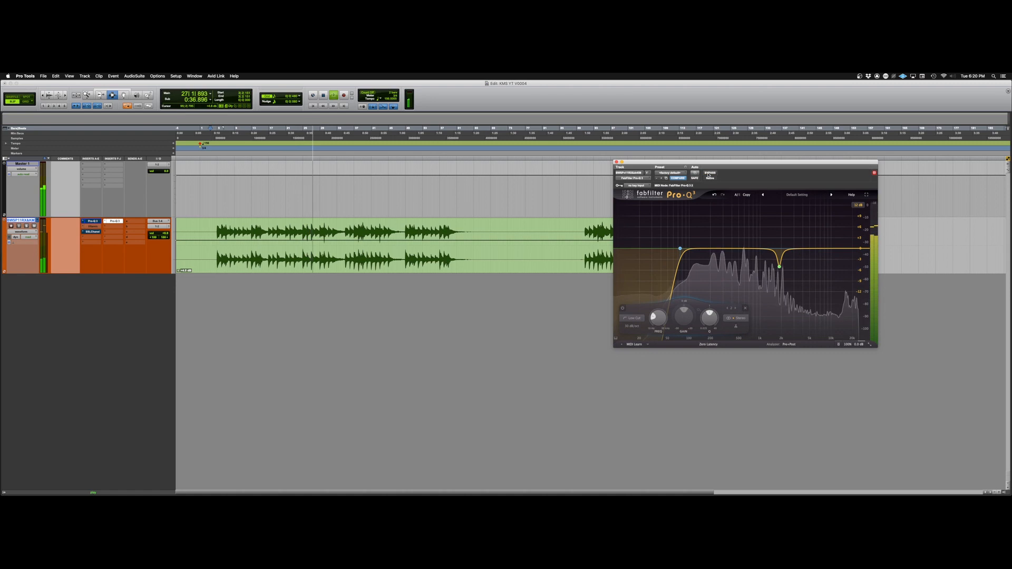
click(708, 174)
click(708, 174)
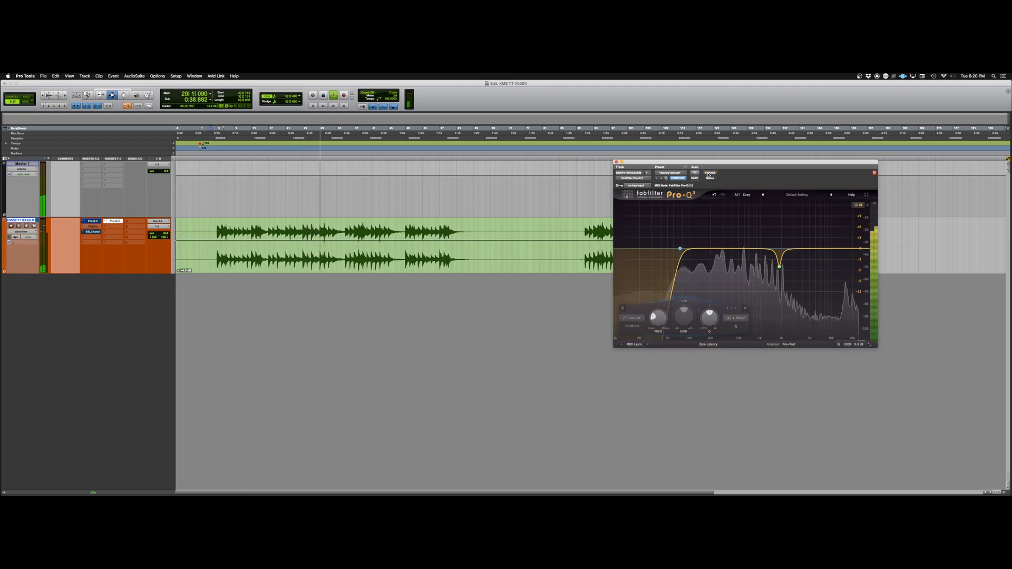
click(708, 175)
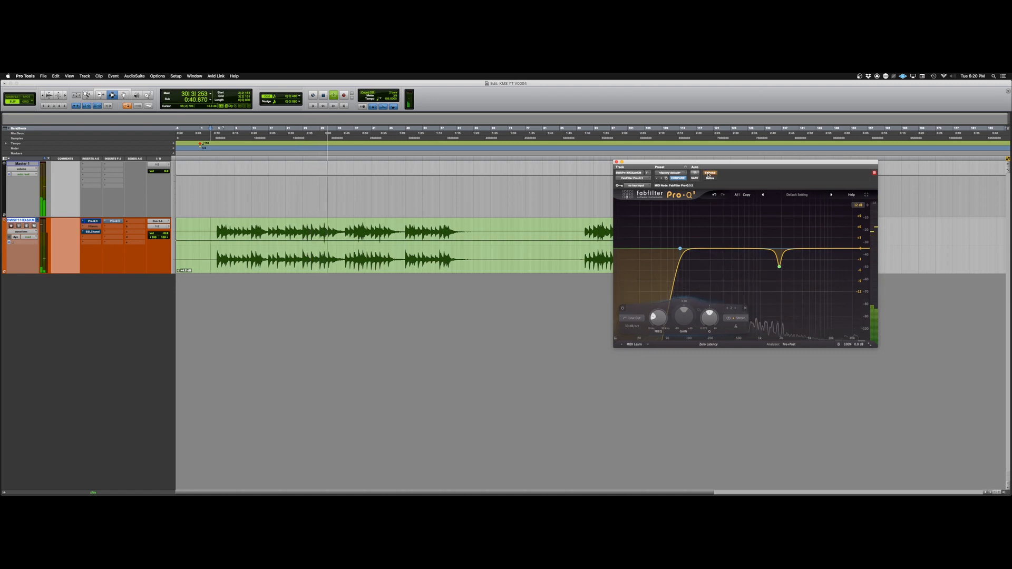
click(708, 174)
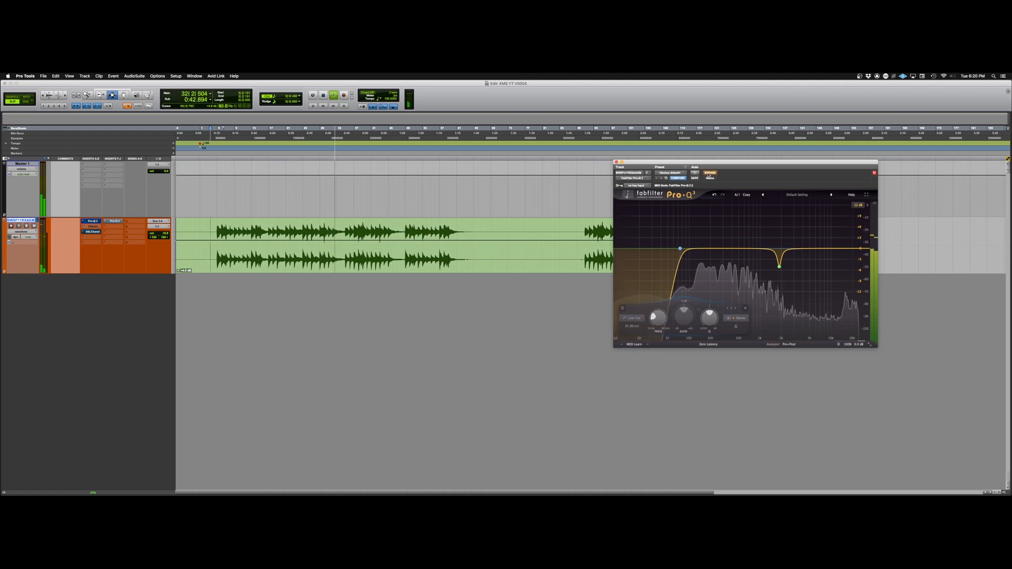
key(space)
- Add a bell band between the low cut and the upper-mid cut, solo it during playback, and narrow it around 594 Hz
mouse_move(682, 259)
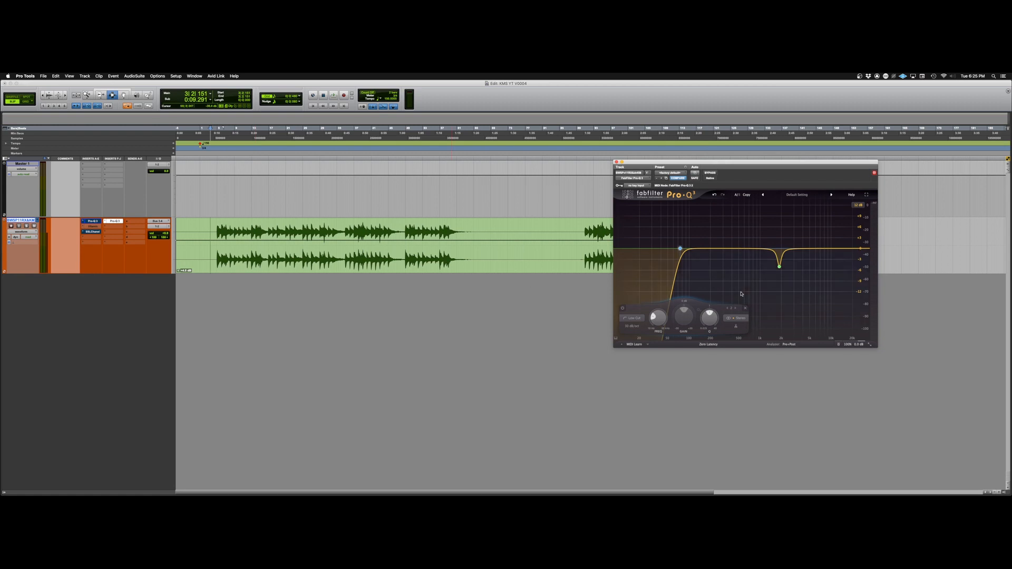
mouse_move(771, 263)
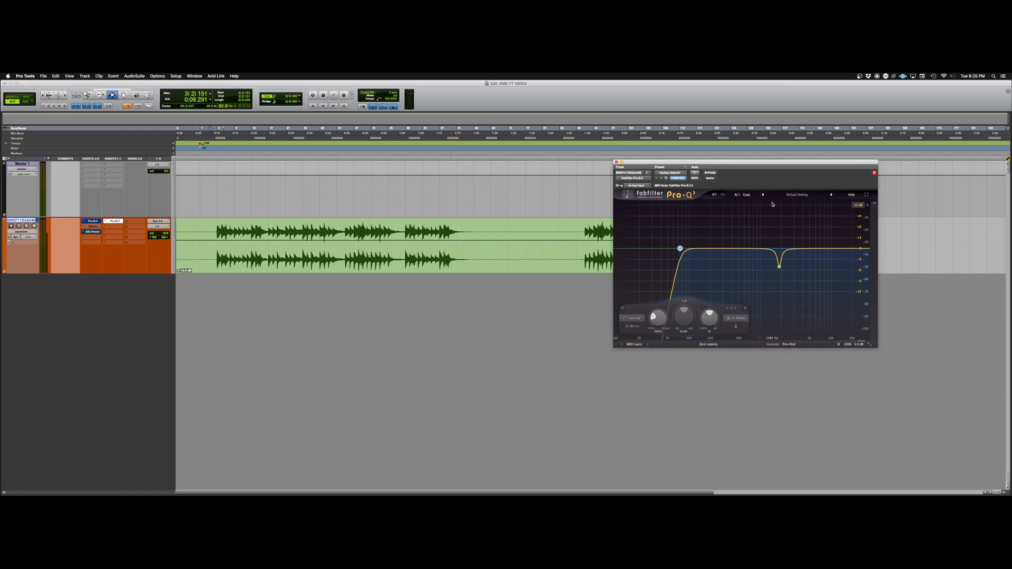
mouse_move(747, 241)
double_click(744, 247)
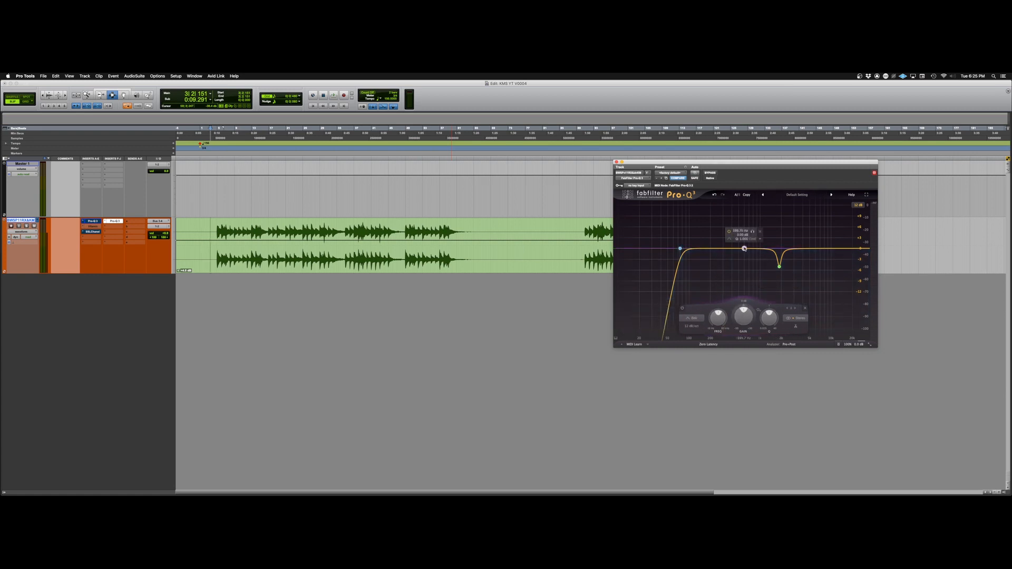
key(space)
click(752, 231)
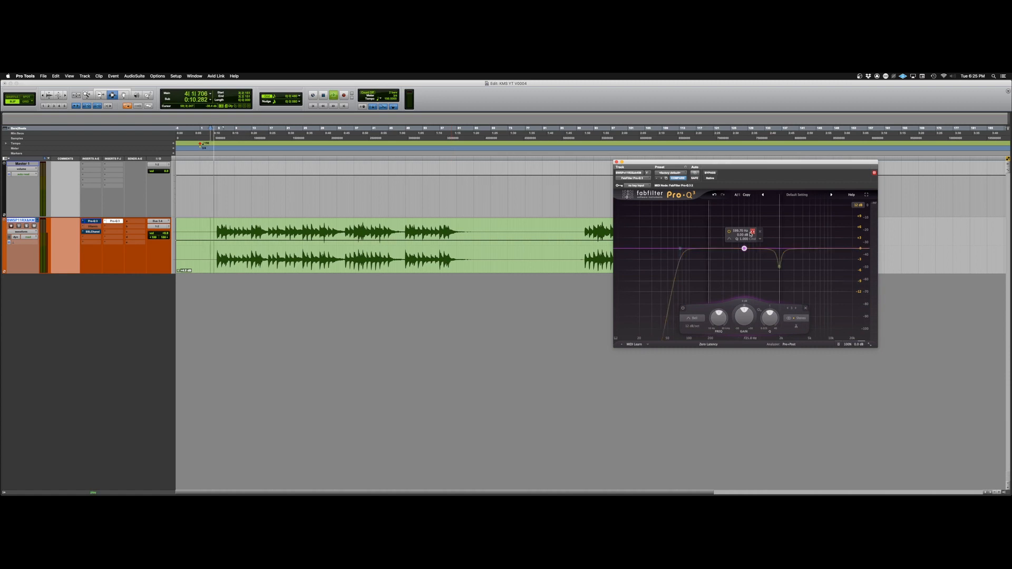
drag(749, 237, 751, 234)
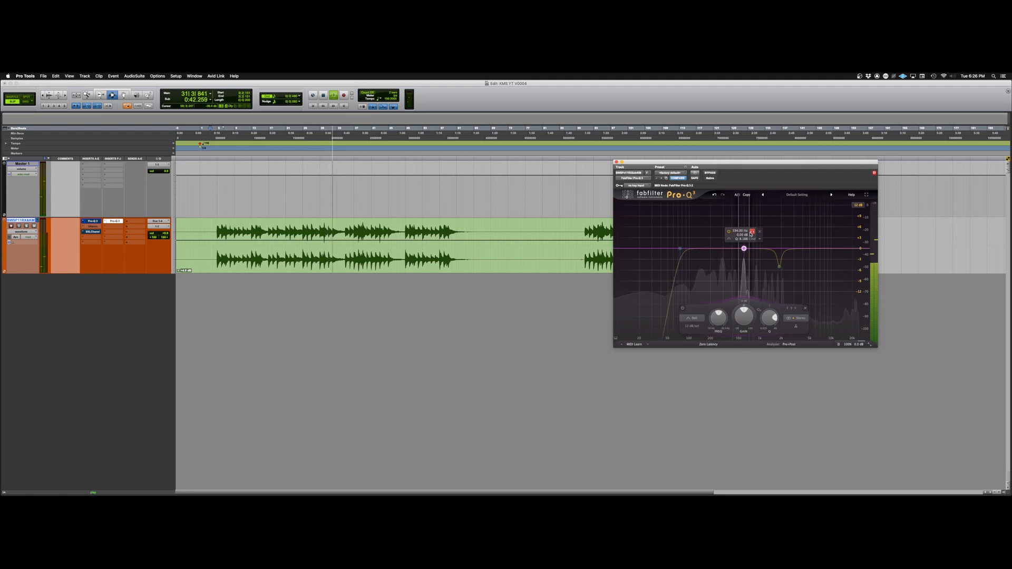
- Turn off the new band's solo and show the piano display to check which note it targets
click(750, 234)
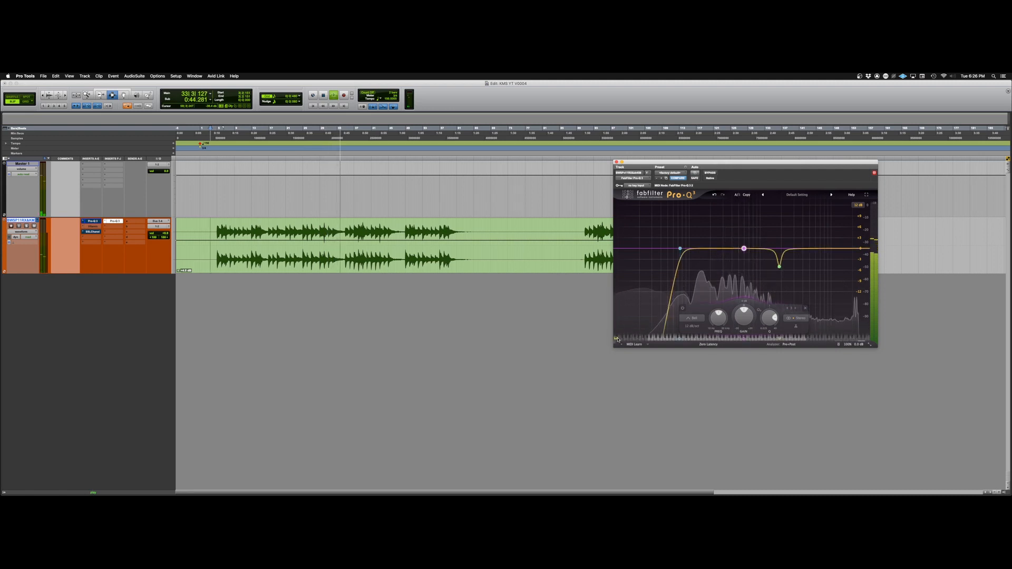
key(space)
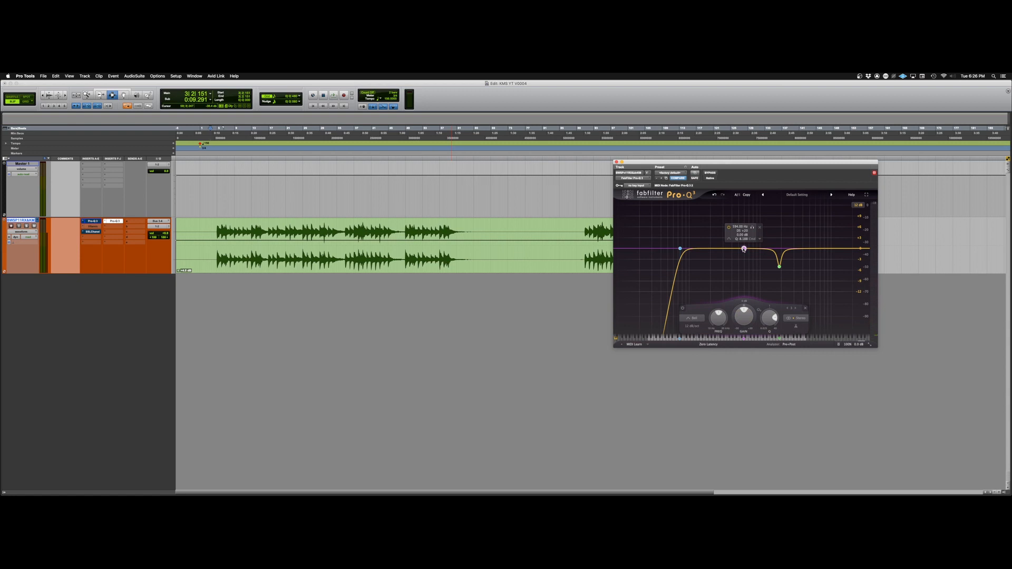
key(space)
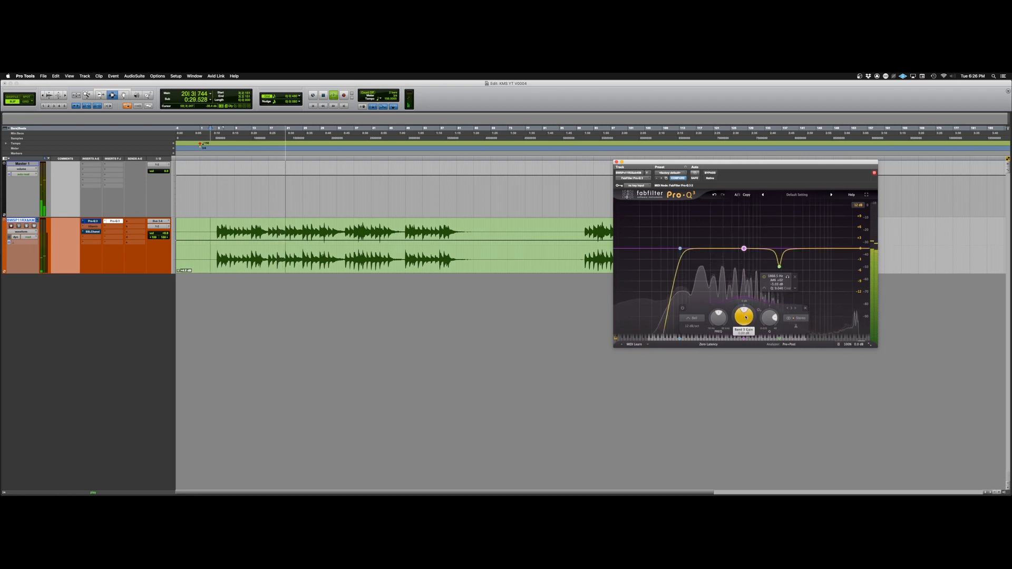
- Cut the band near 594 Hz by about 5 dB and compare the result with the EQ bypassed during playback
drag(744, 318, 745, 339)
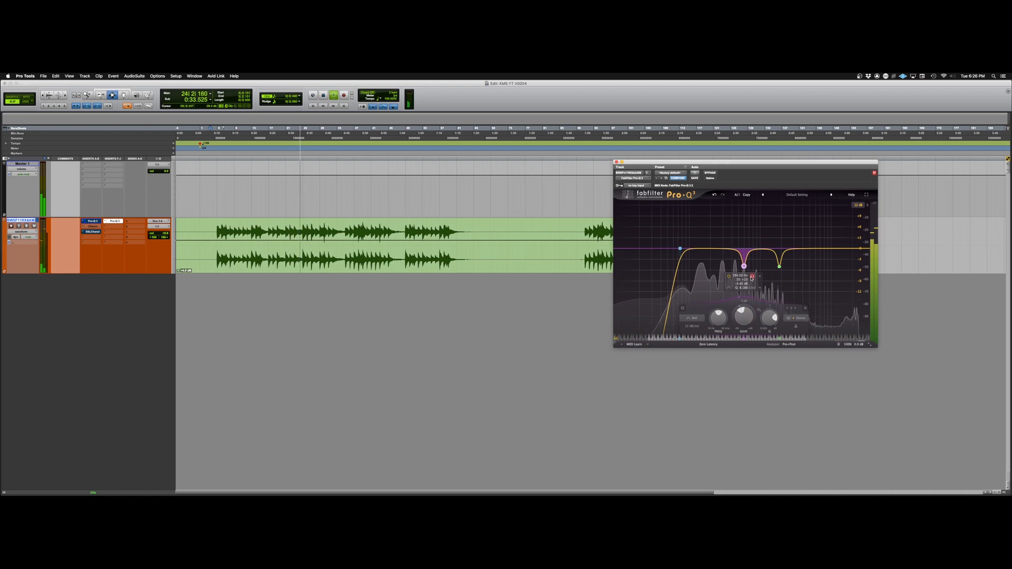
click(752, 277)
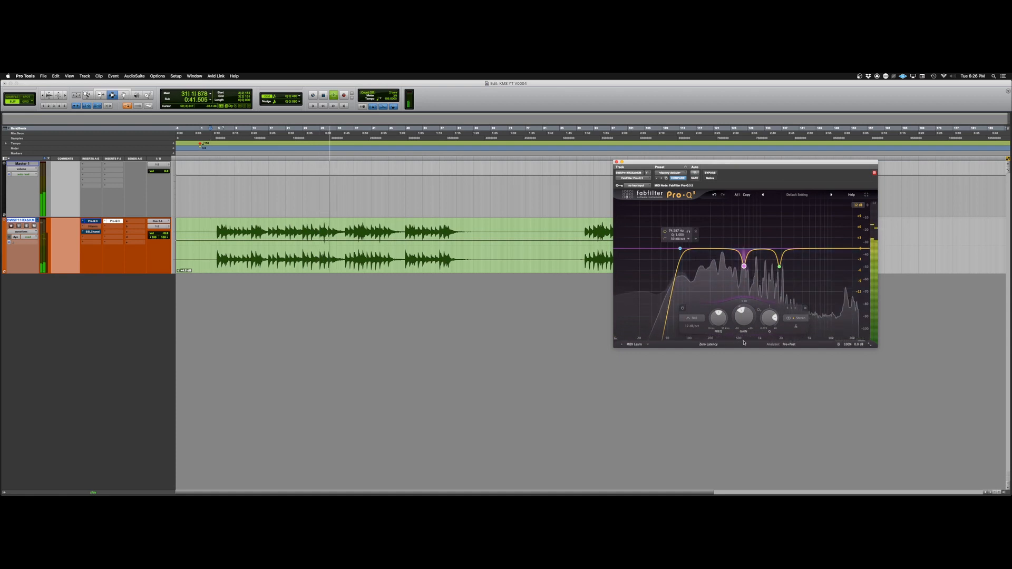
click(708, 174)
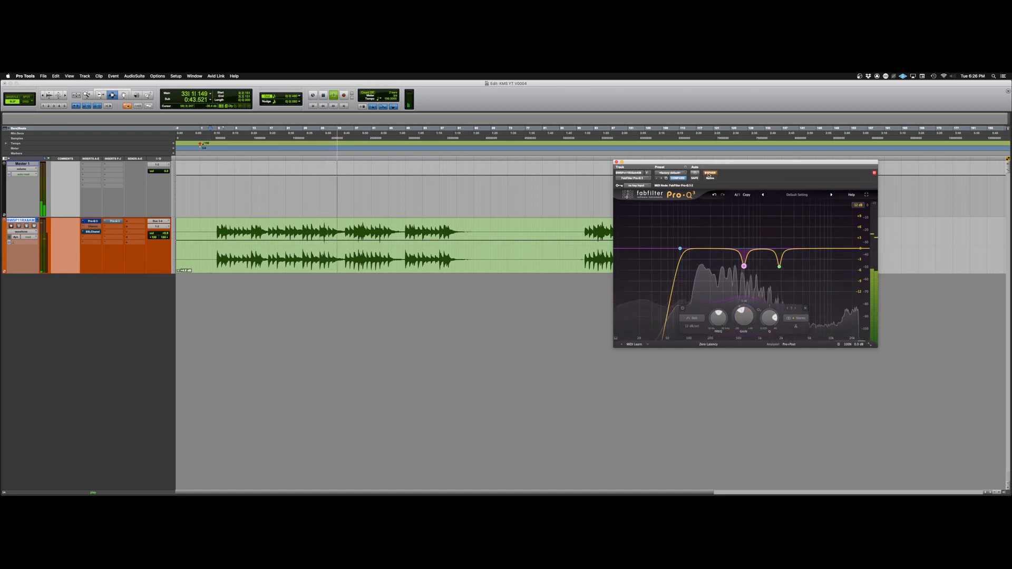
key(space)
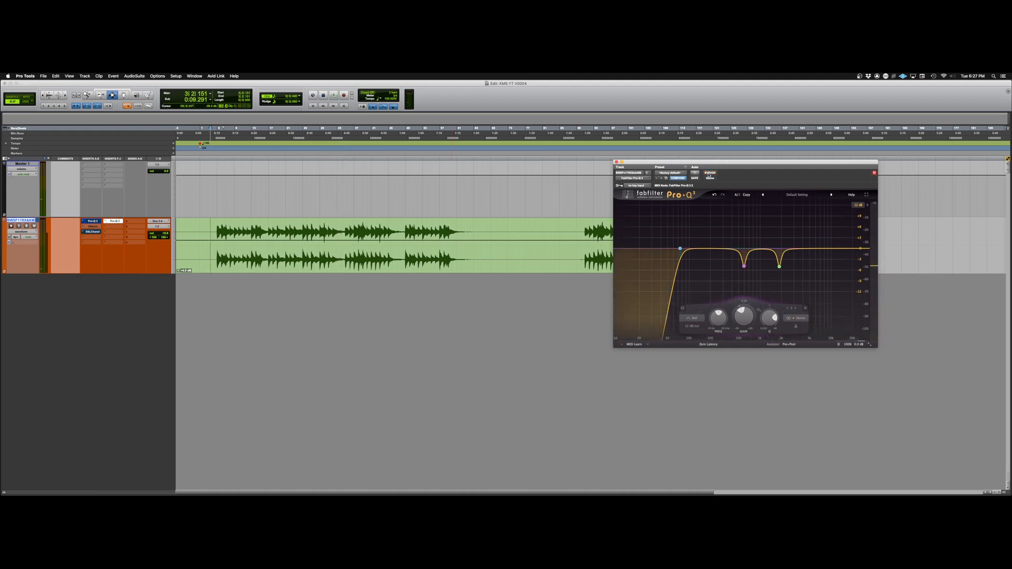
key(space)
click(709, 174)
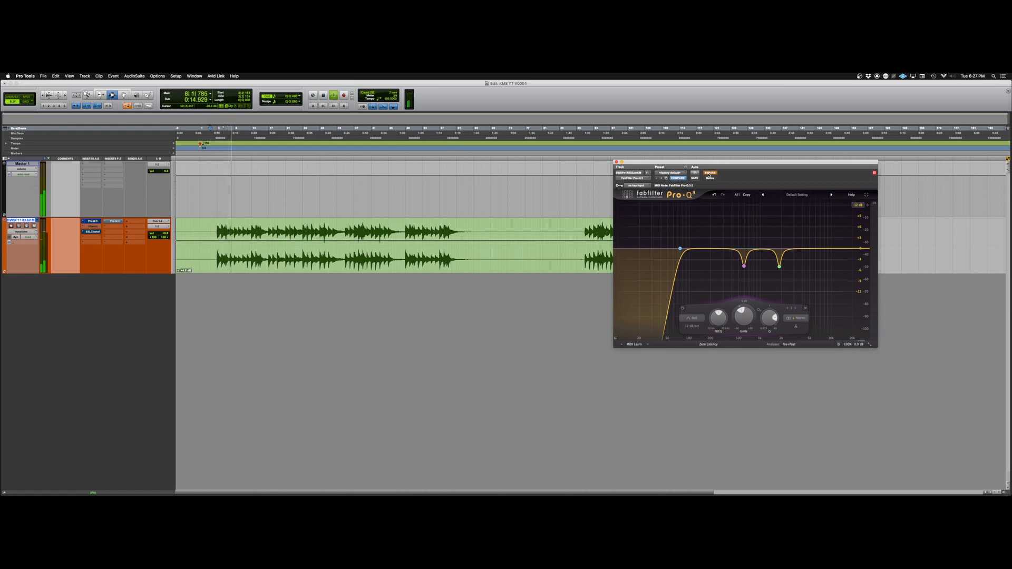
click(709, 174)
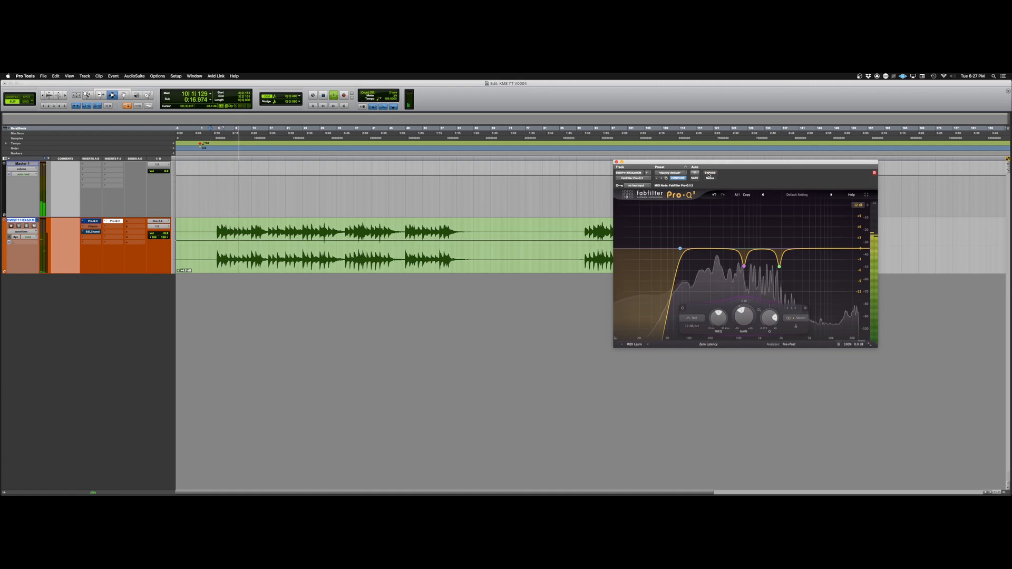
click(709, 175)
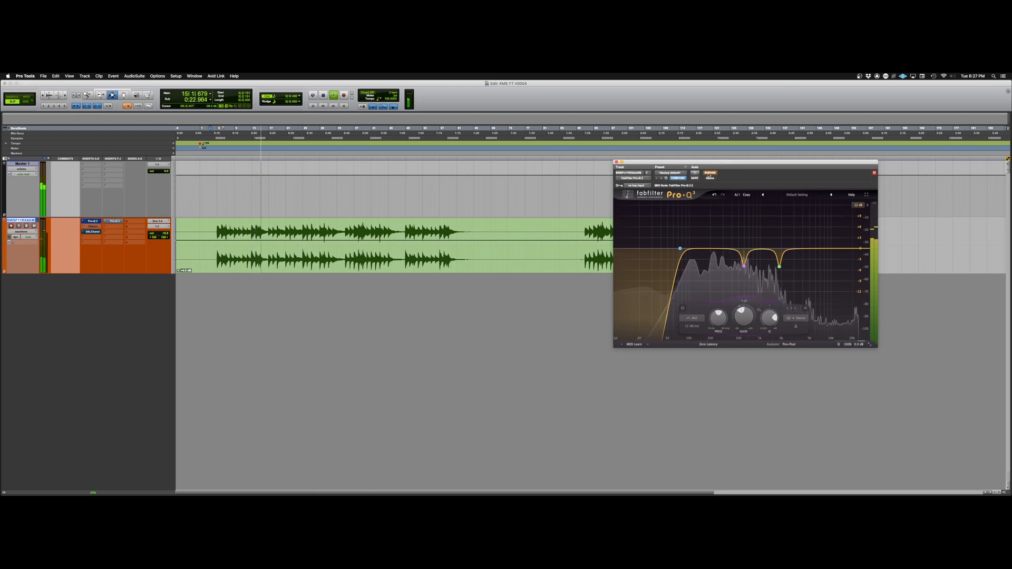
key(space)
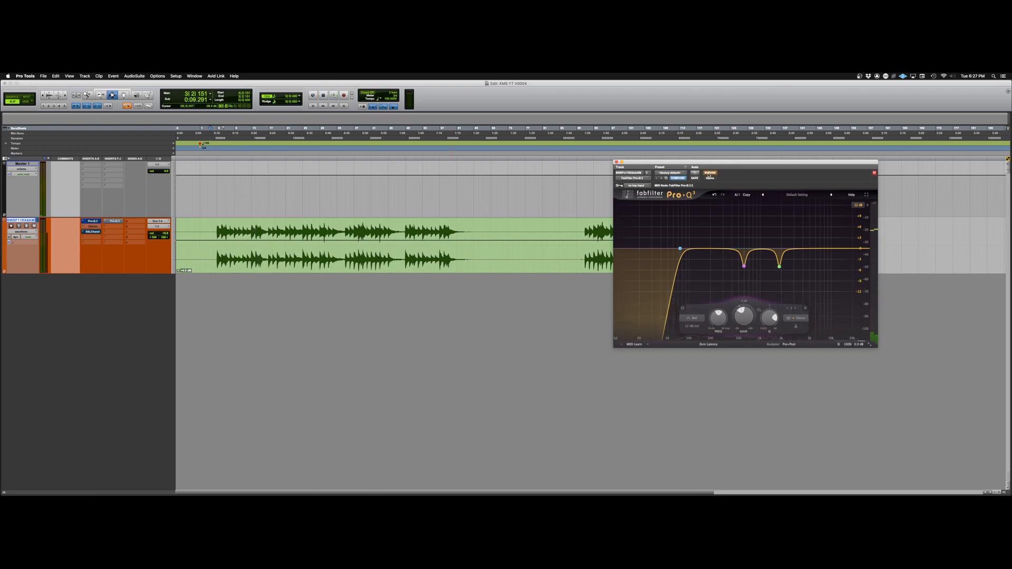
- Narrow the cut near 594 Hz, ease its gain to about -3.6 dB, and replay the track with the EQ enabled
mouse_move(743, 266)
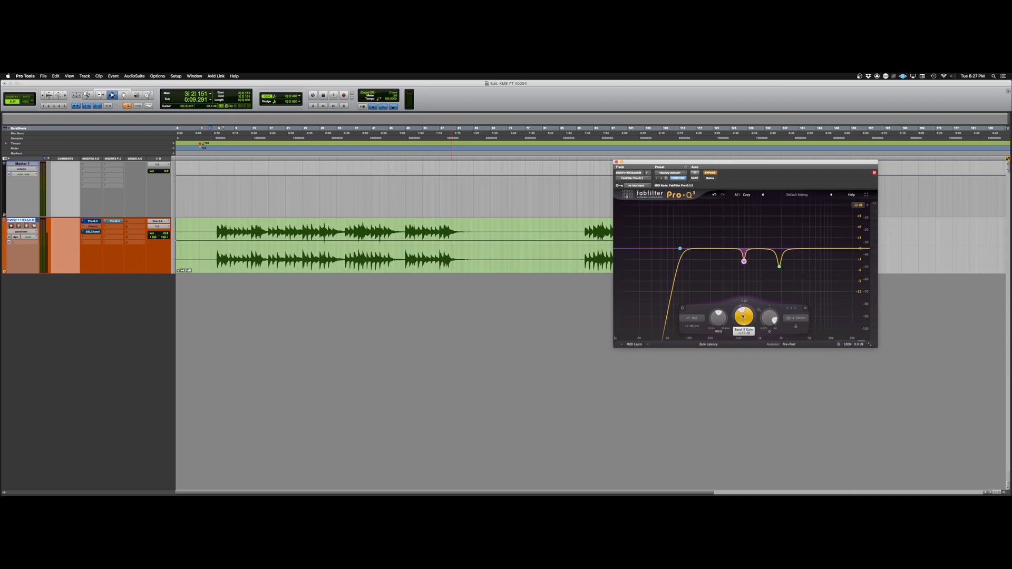
key(space)
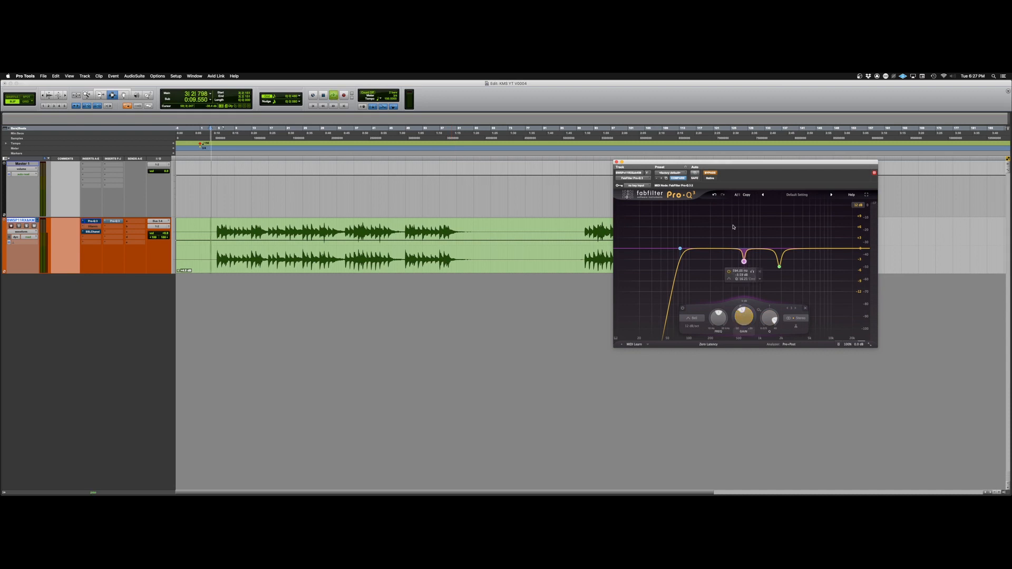
click(713, 174)
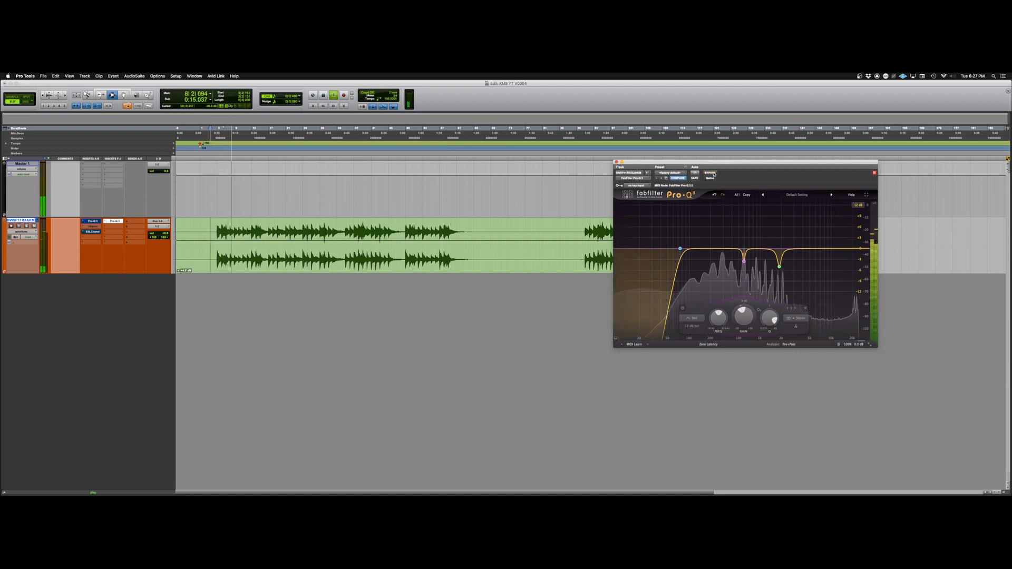
click(751, 273)
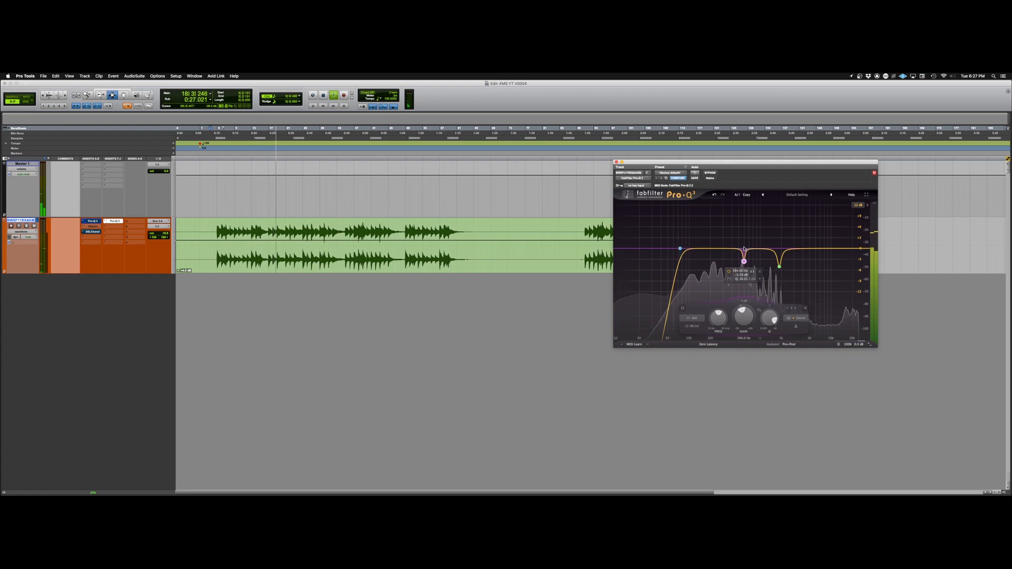
- Compare the track with and without the narrower mid cut by toggling the EQ's bypass
click(711, 174)
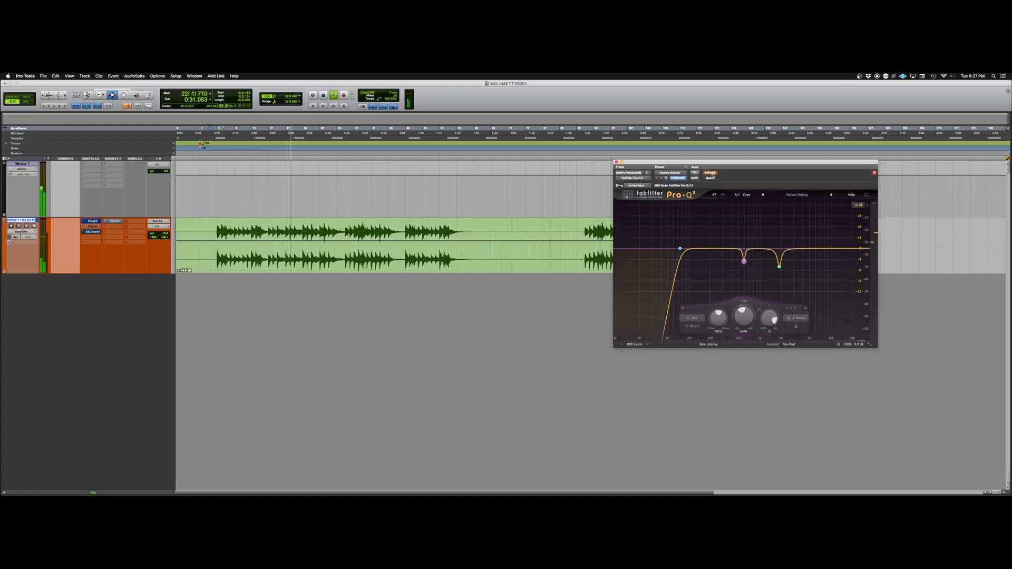
click(711, 174)
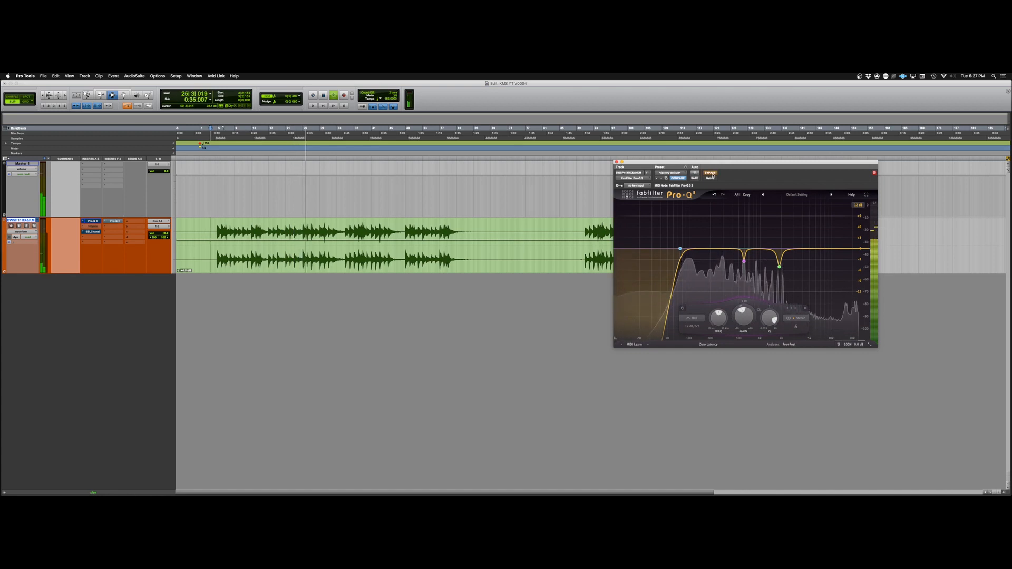
click(711, 174)
click(710, 173)
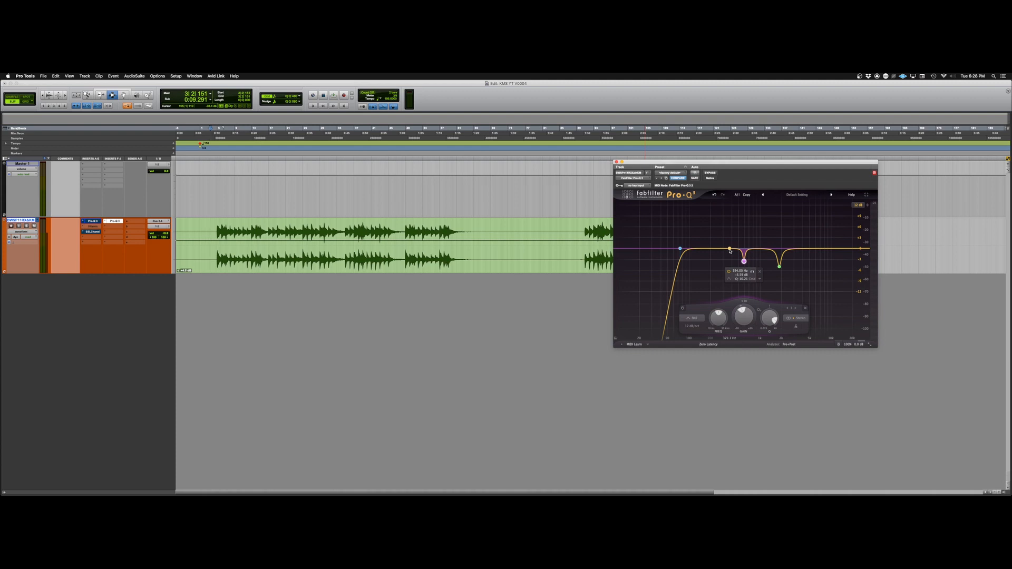
- Add a low-mid band around 240 Hz, narrow and solo it, and sweep it during playback to about 290 Hz
drag(730, 251, 715, 251)
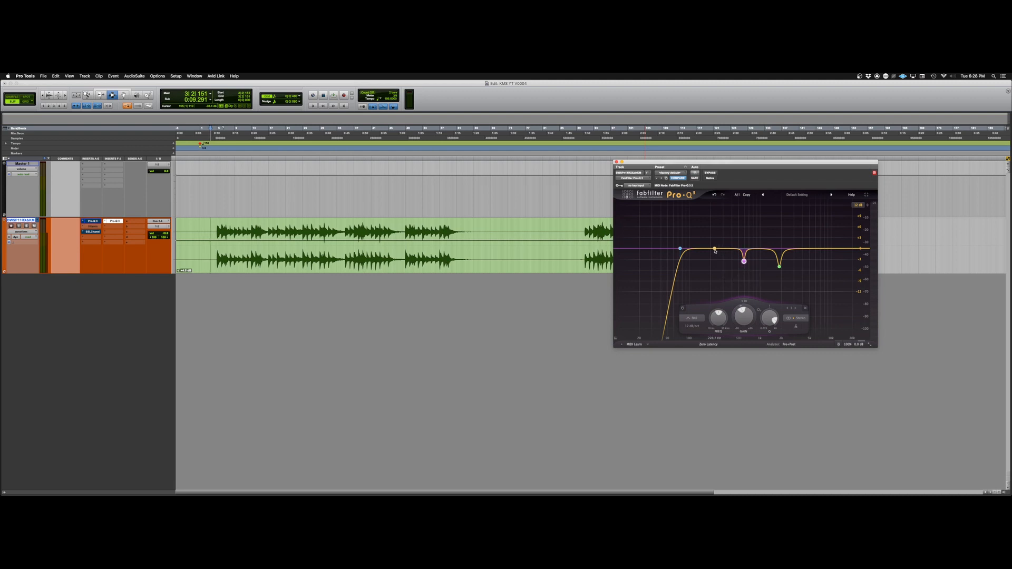
drag(715, 251, 708, 250)
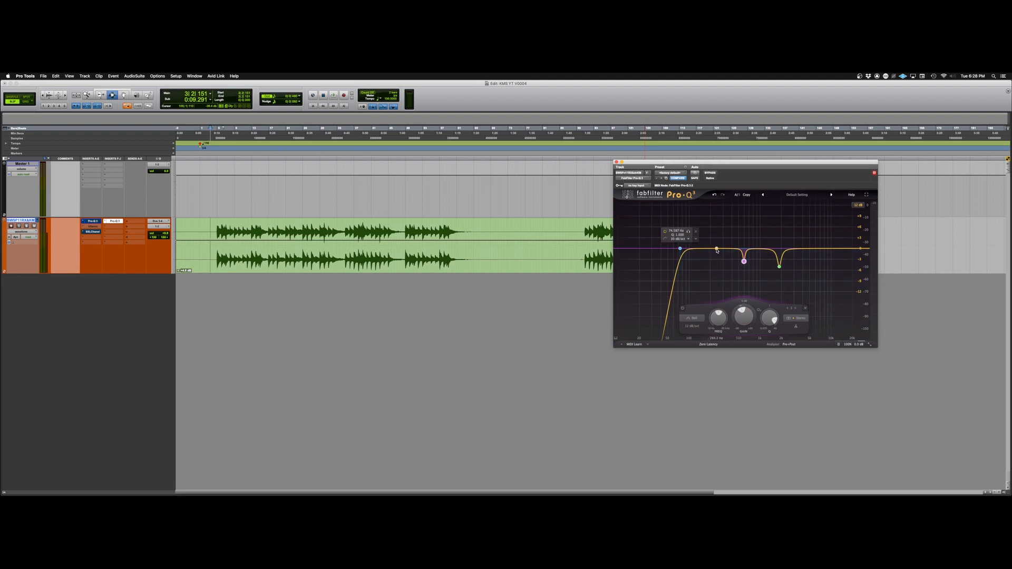
click(716, 251)
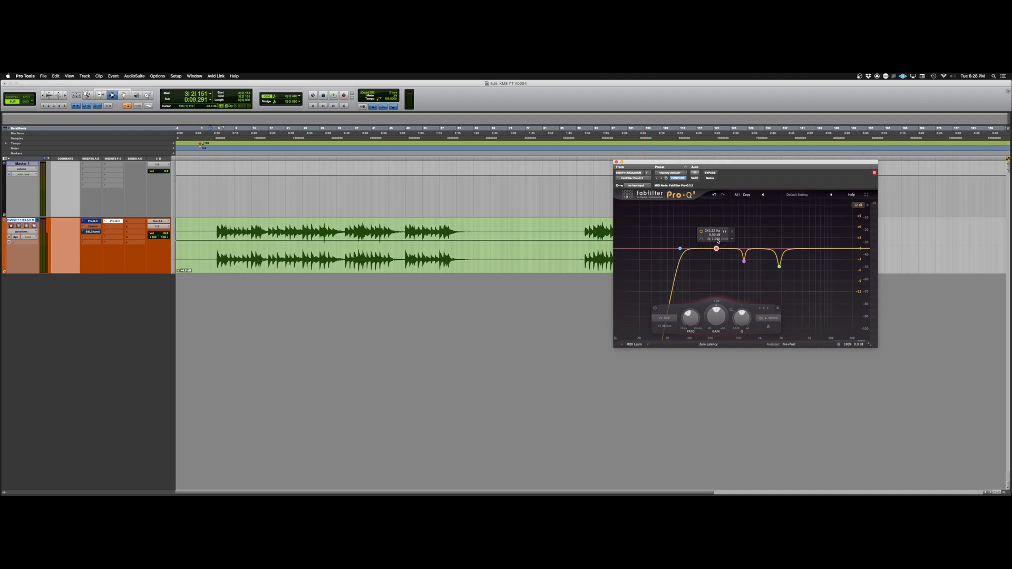
scroll(724, 233, up, 5)
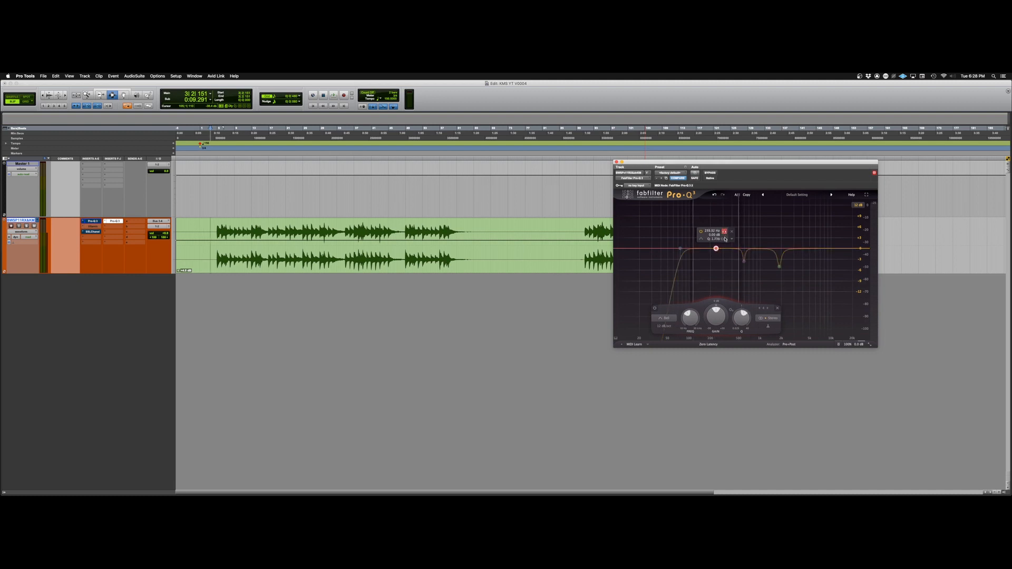
key(space)
mouse_move(725, 233)
mouse_down()
mouse_move(709, 237)
mouse_move(732, 240)
mouse_up()
- Boost the low-mid band by about 8.5 dB to audition its resonance, and show the piano display to check its note
drag(723, 312, 723, 298)
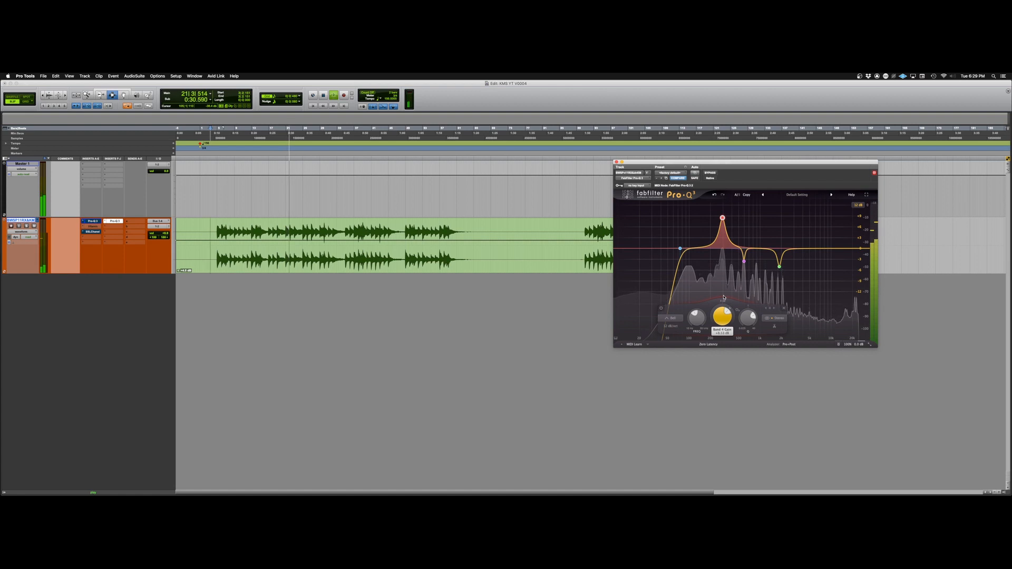
key(space)
mouse_move(723, 220)
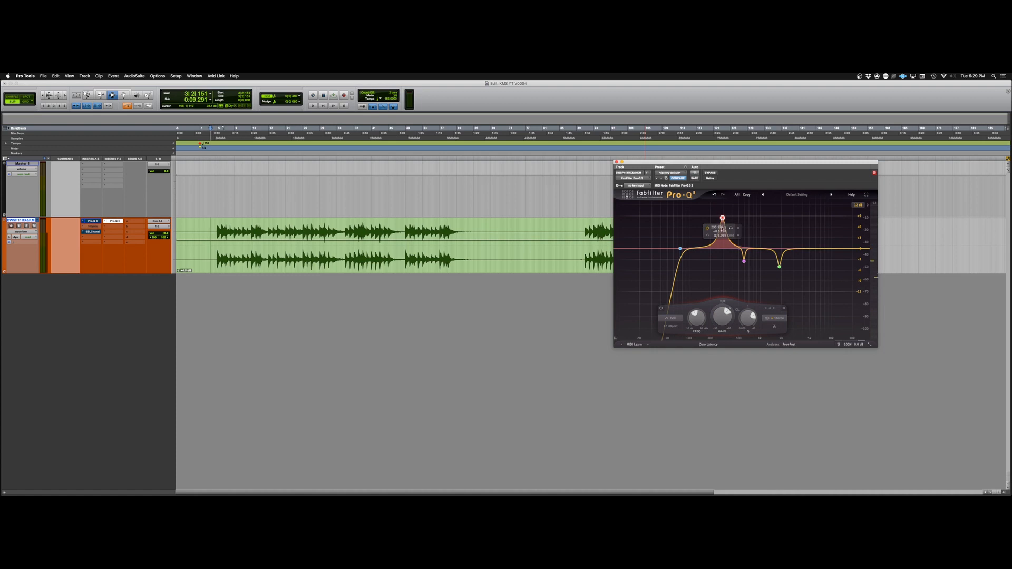
click(616, 339)
mouse_move(723, 340)
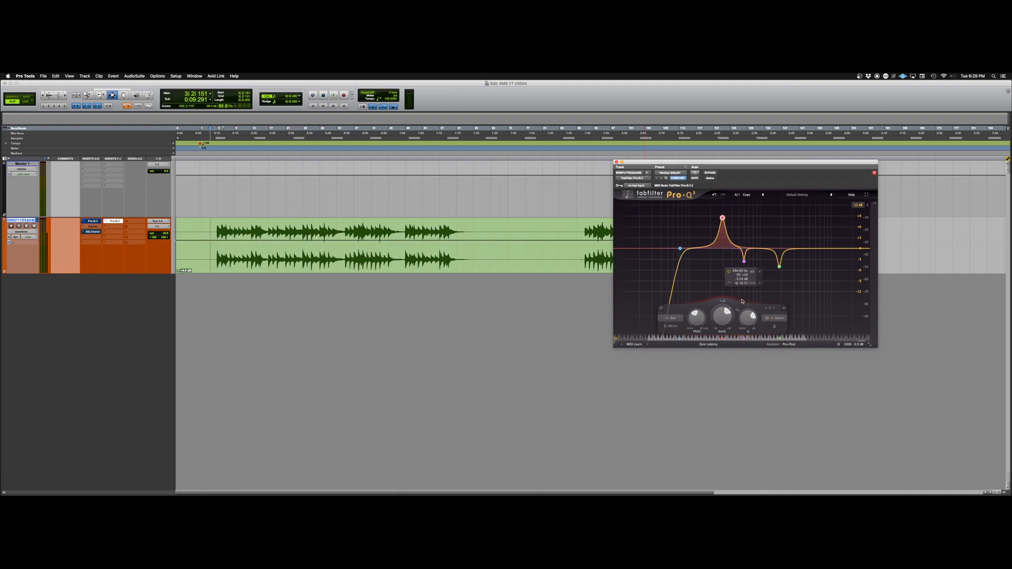
- Reset the low-mid band's boost, turn it into a narrow cut of about 3 dB, and refine it during playback
double_click(719, 321)
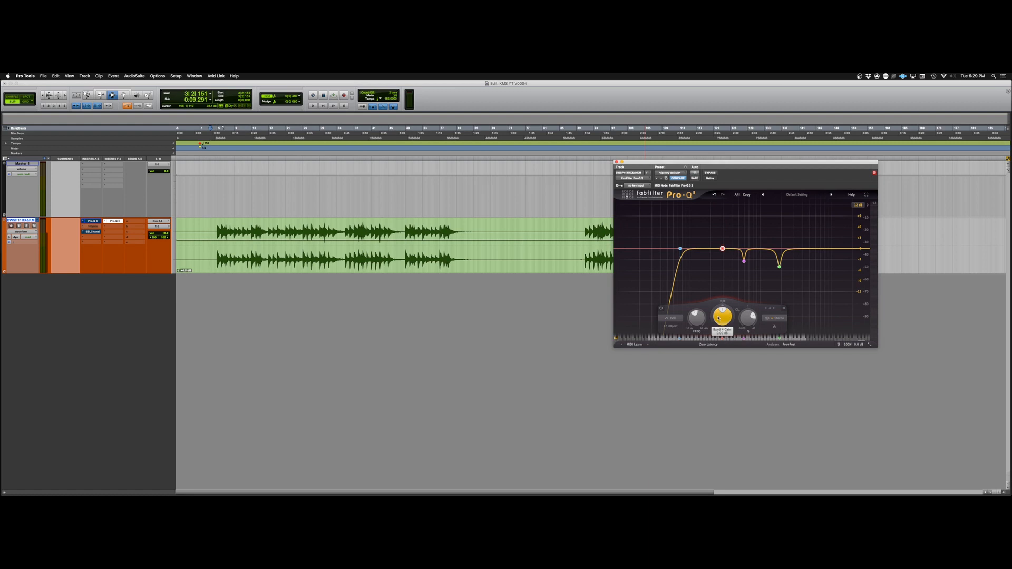
drag(718, 321, 719, 329)
mouse_move(744, 319)
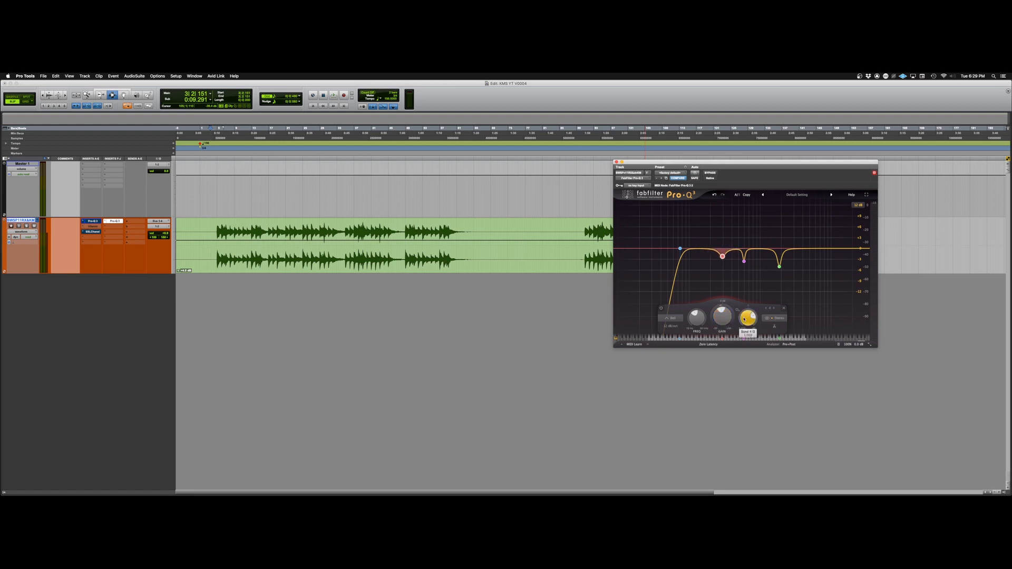
key(space)
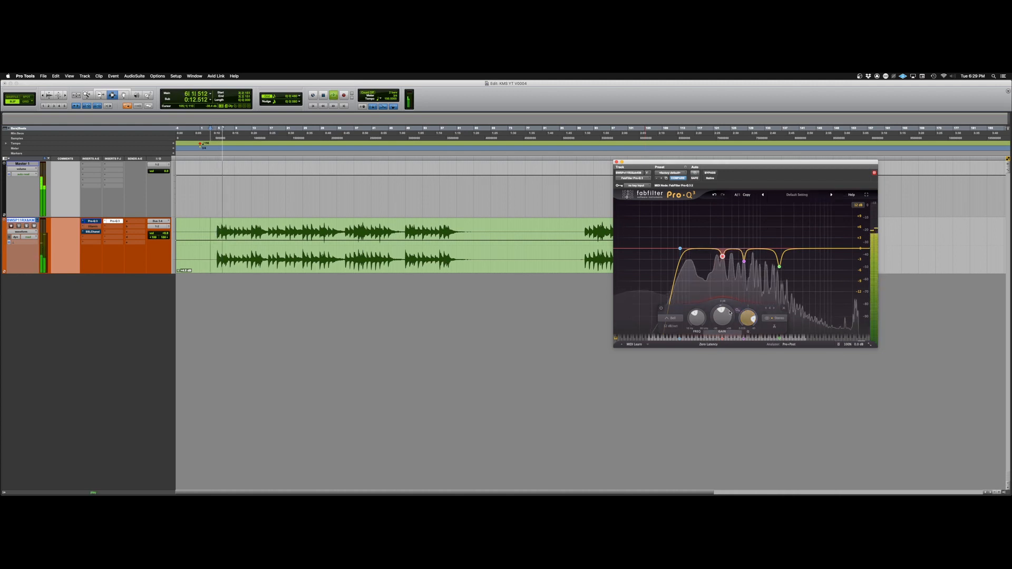
drag(730, 312, 724, 322)
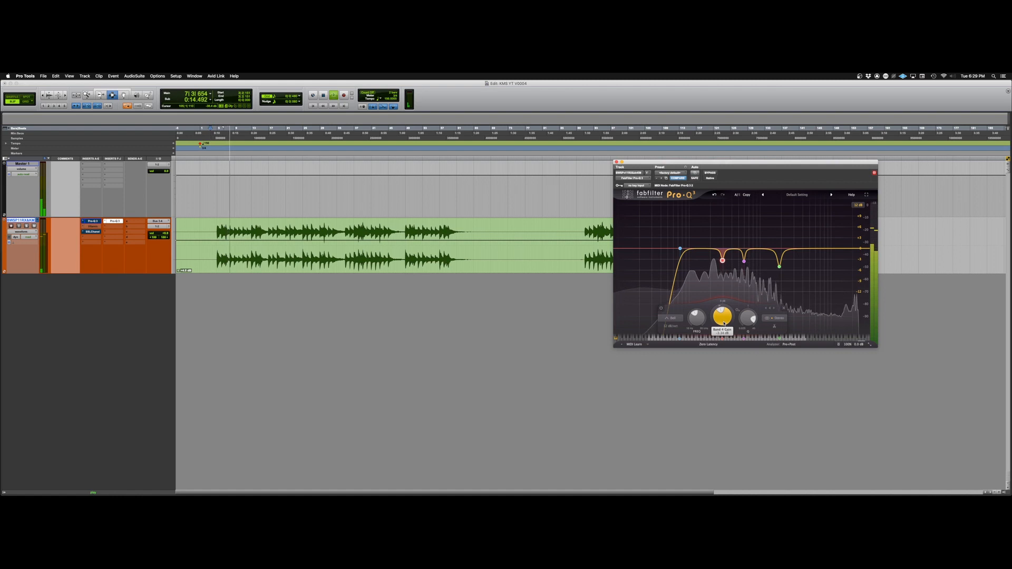
- Compare the track with and without the added low-mid cut by toggling the EQ's bypass during playback
click(708, 173)
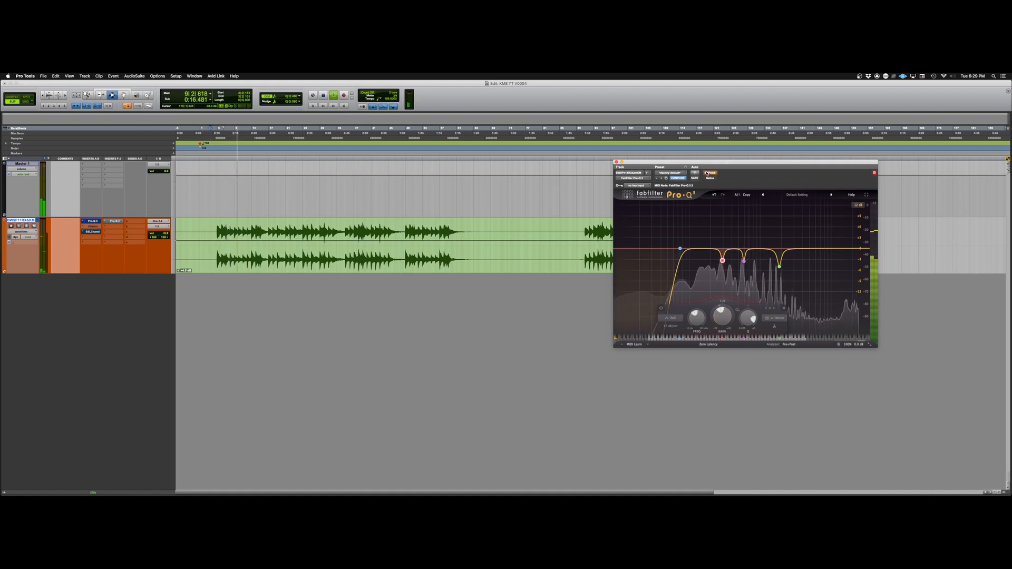
click(708, 173)
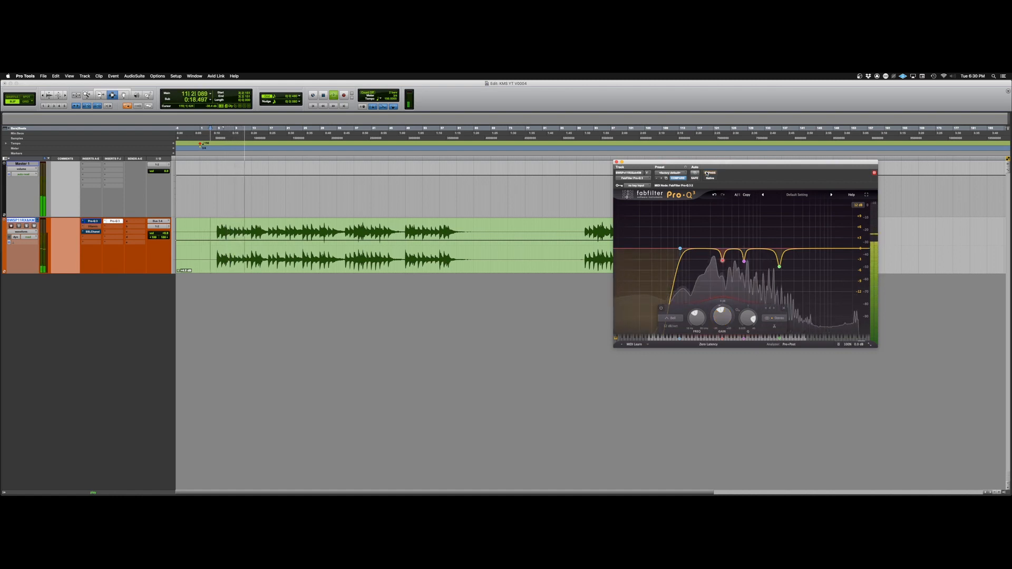
click(708, 173)
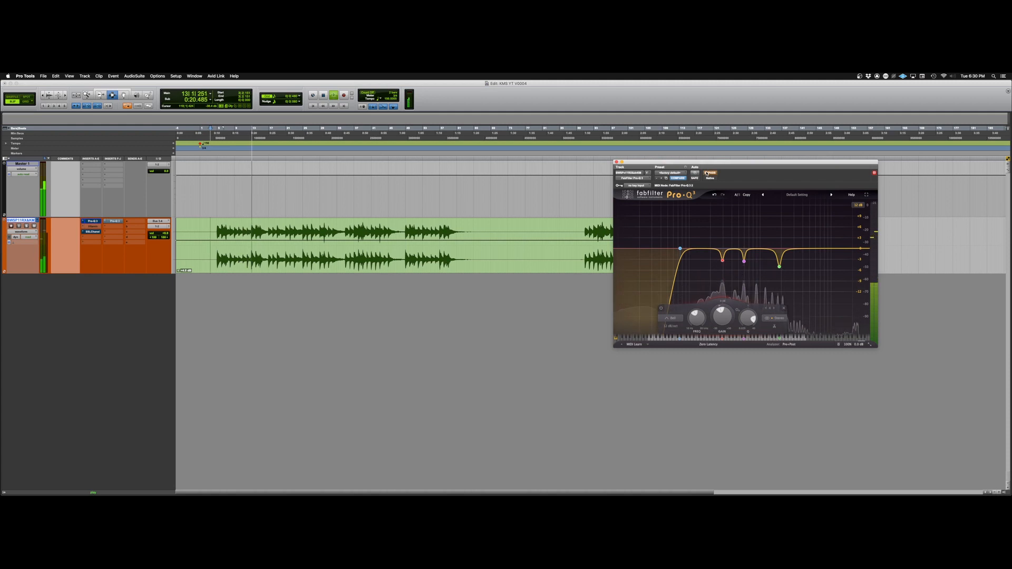
click(708, 173)
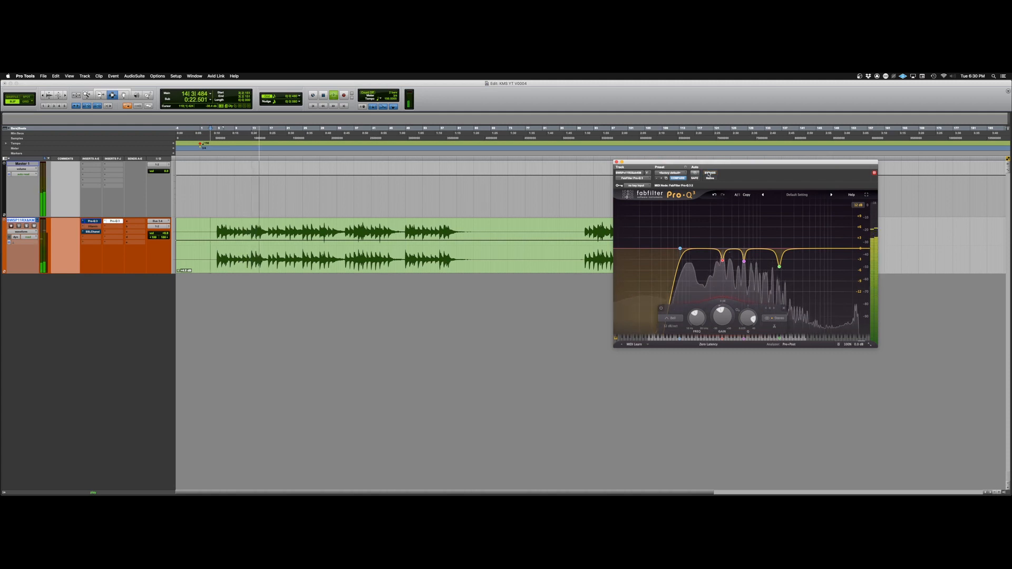
click(708, 173)
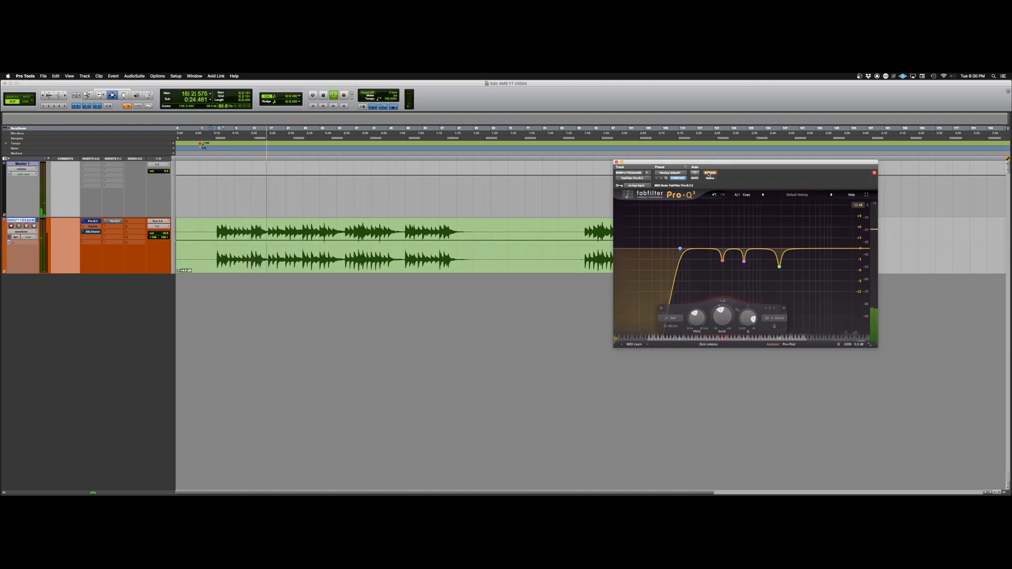
click(709, 173)
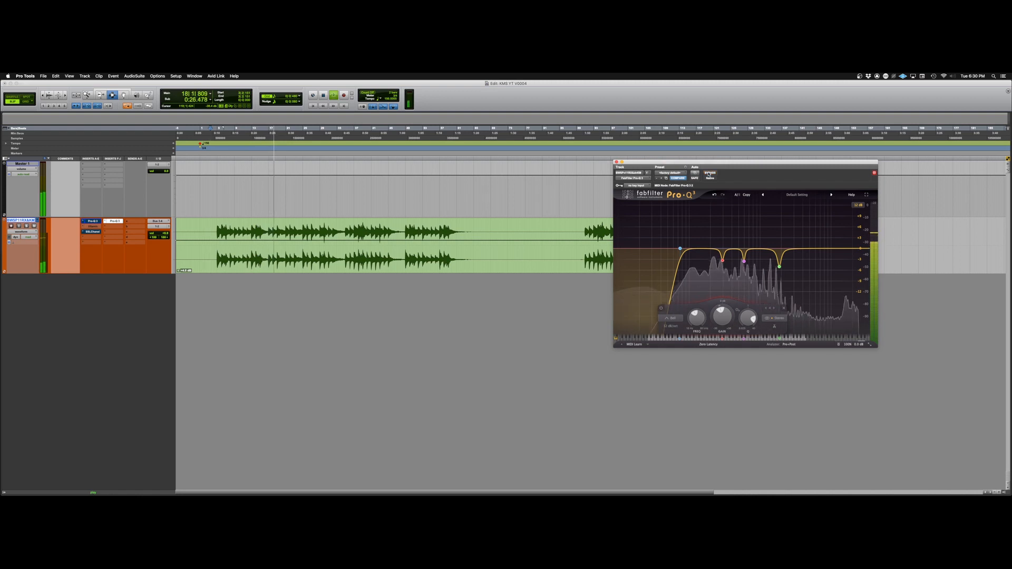
click(708, 173)
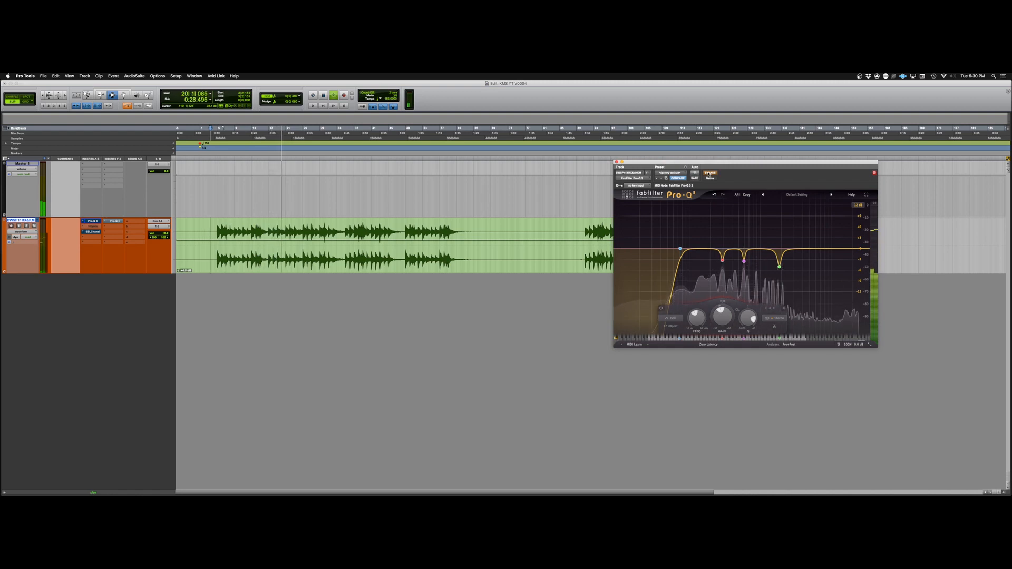
click(709, 173)
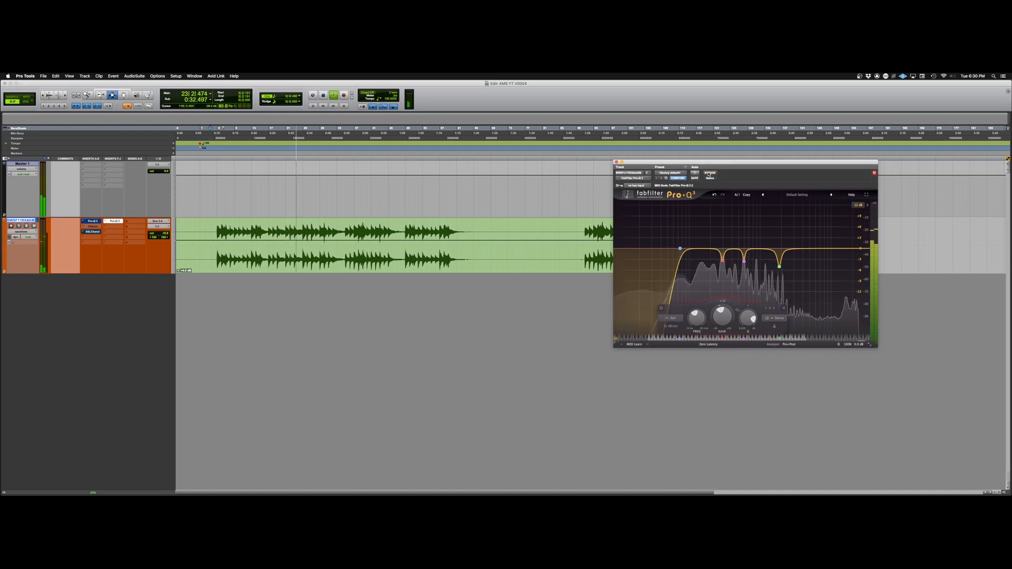
click(708, 173)
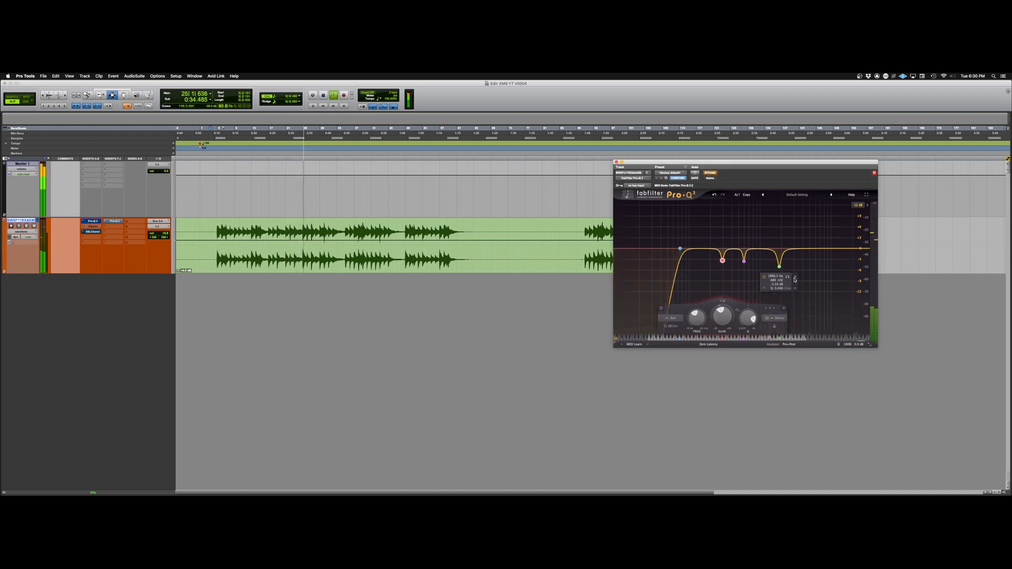
- Deepen the highest-frequency cut, near 2.1 kHz, to about -6 dB and re-enable the EQ
click(779, 266)
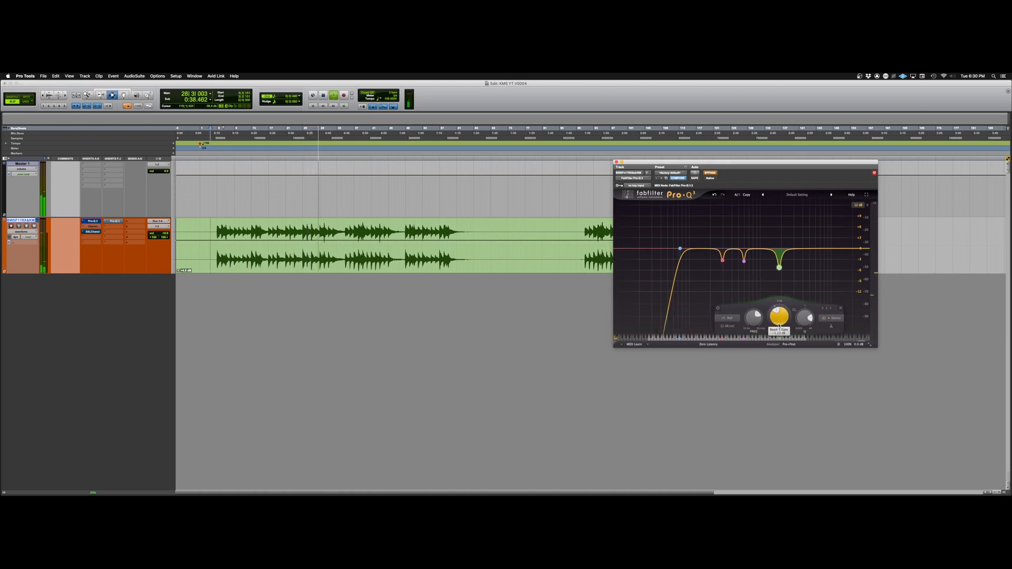
drag(778, 325, 779, 330)
click(709, 173)
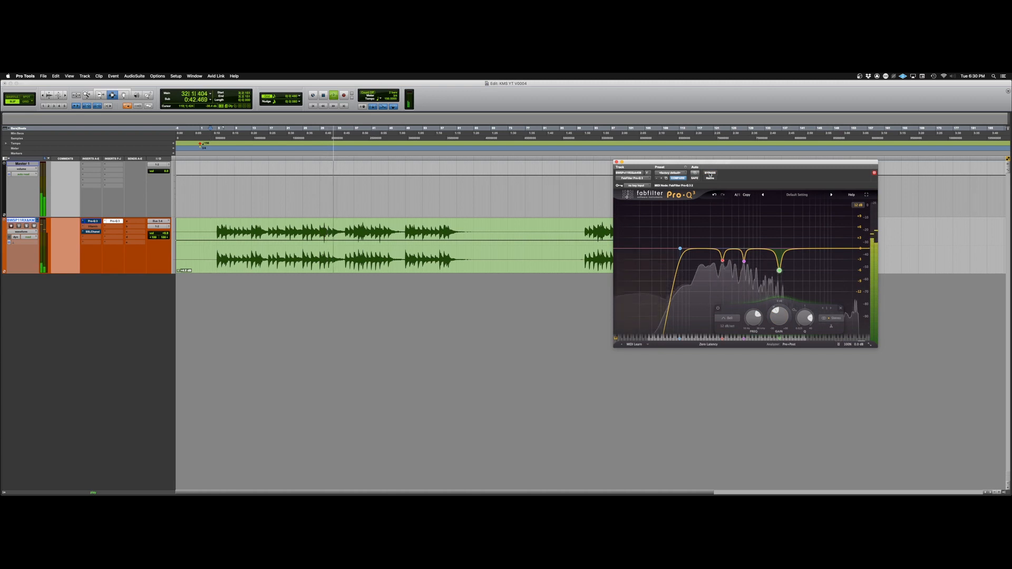
- Audition the deeper high-frequency cut against the bypassed signal, then stop playback with the EQ enabled
click(710, 173)
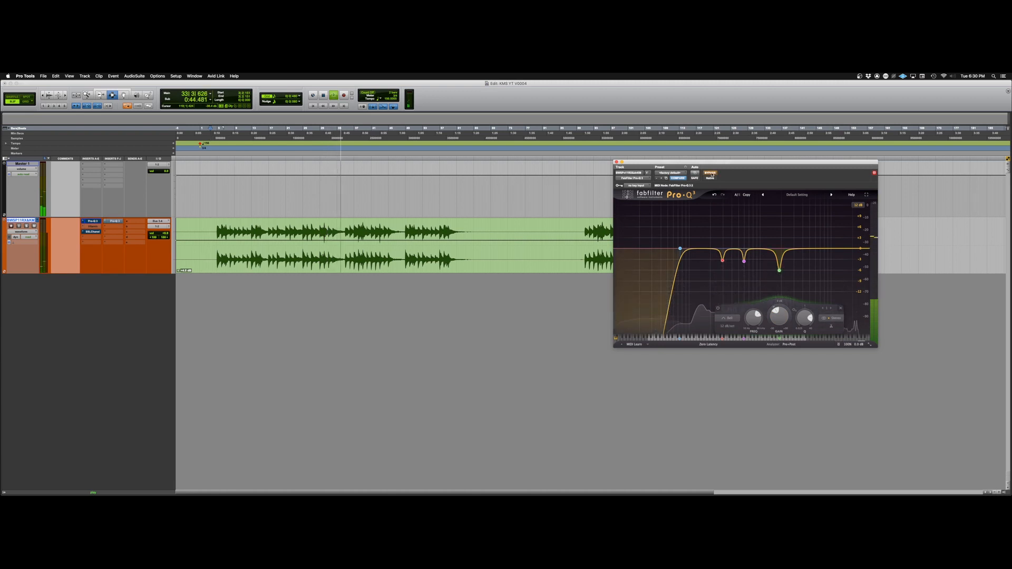
click(710, 174)
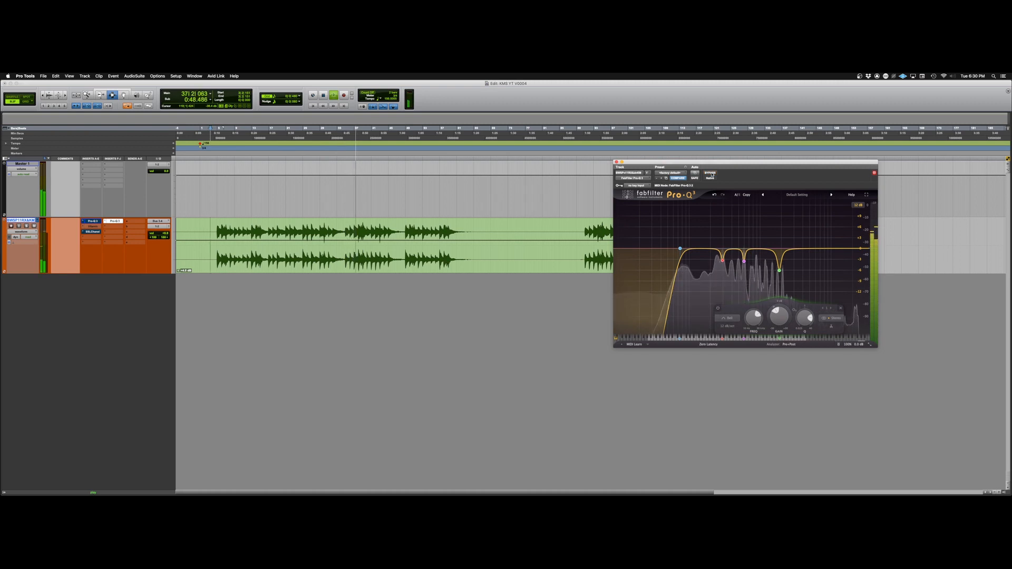
click(710, 173)
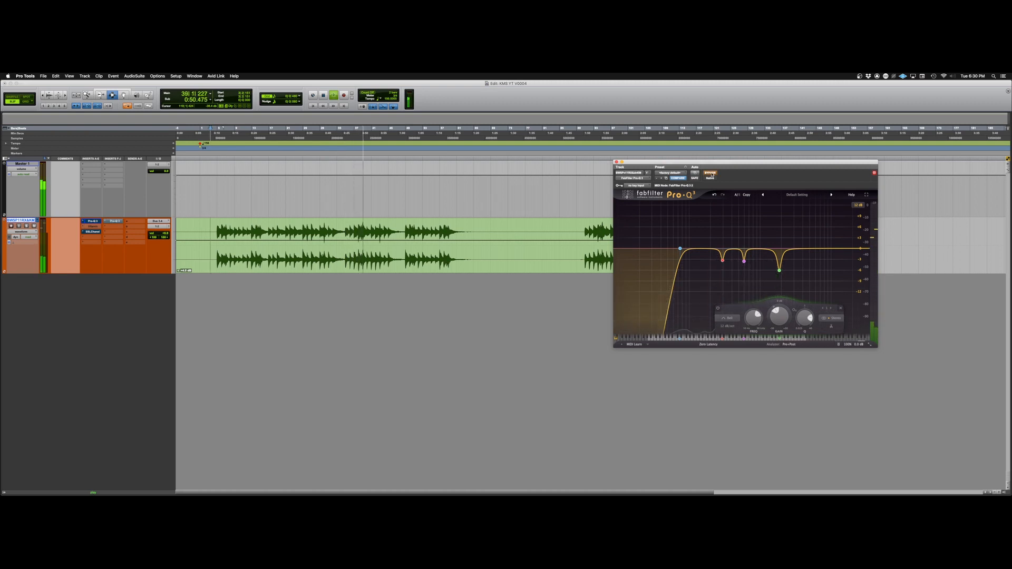
click(710, 173)
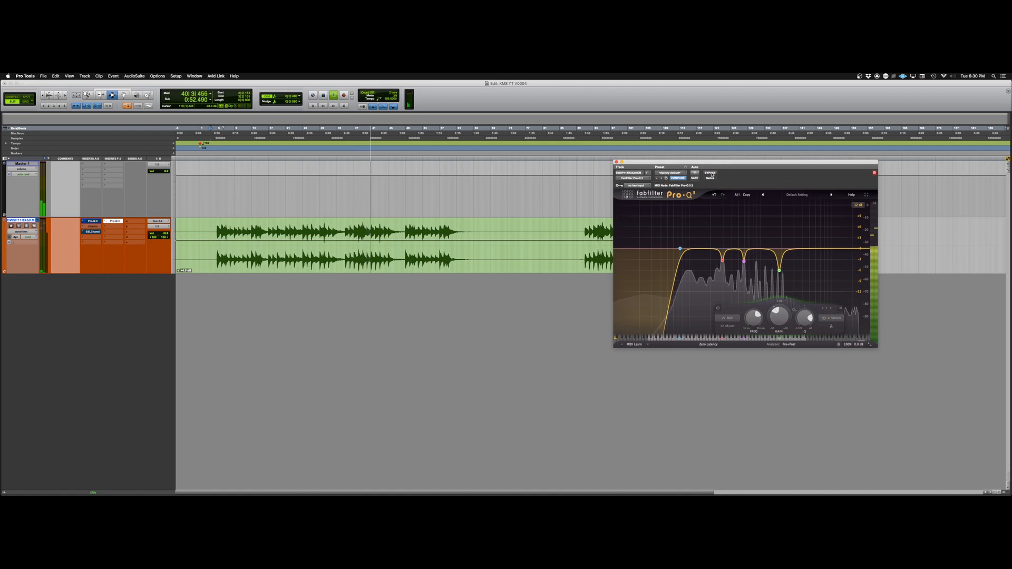
click(709, 174)
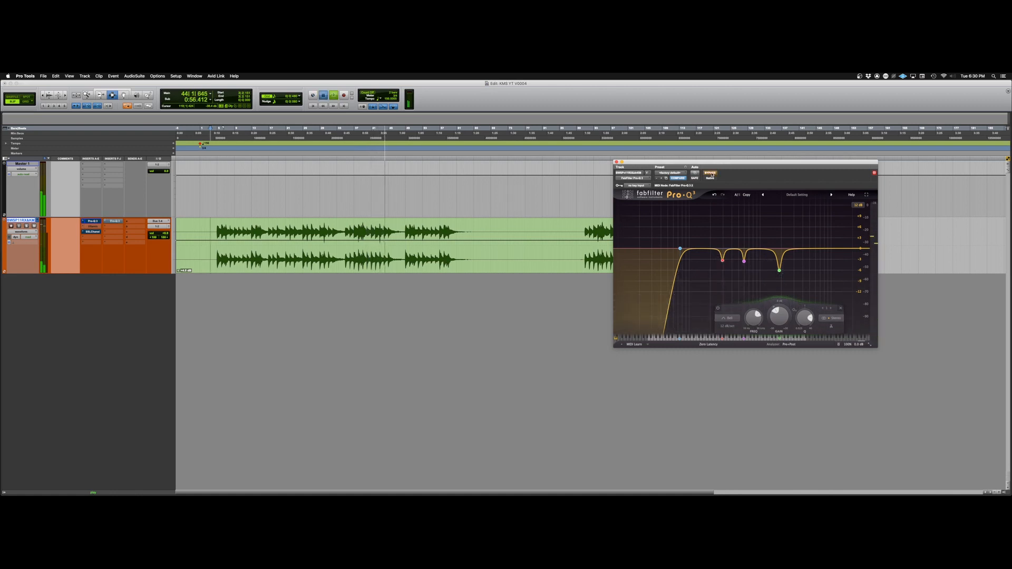
key(space)
click(710, 173)
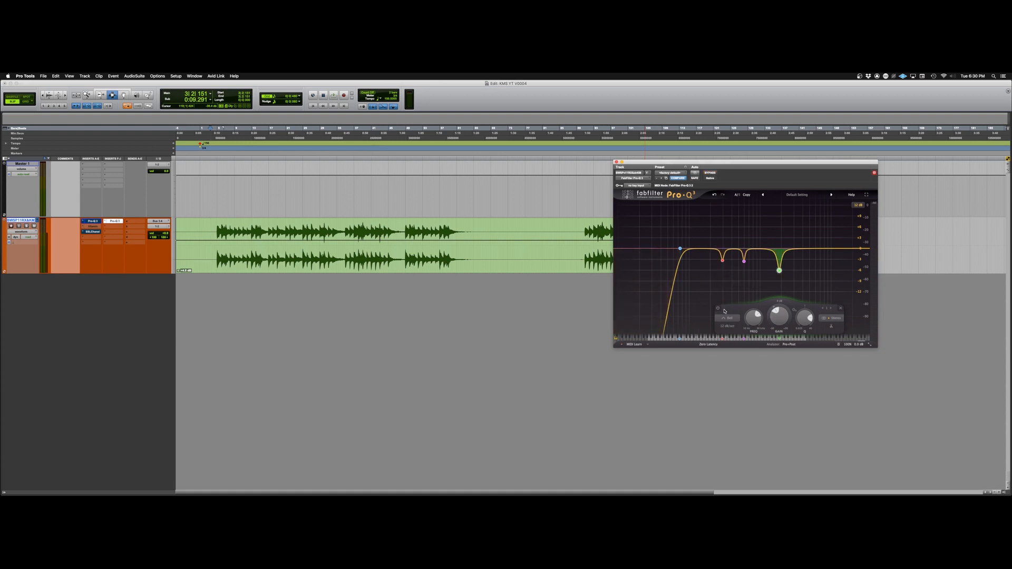
- Open the track's original Pro-Q 3 insert, place it beside the new one to compare their curves, and close both
mouse_move(702, 277)
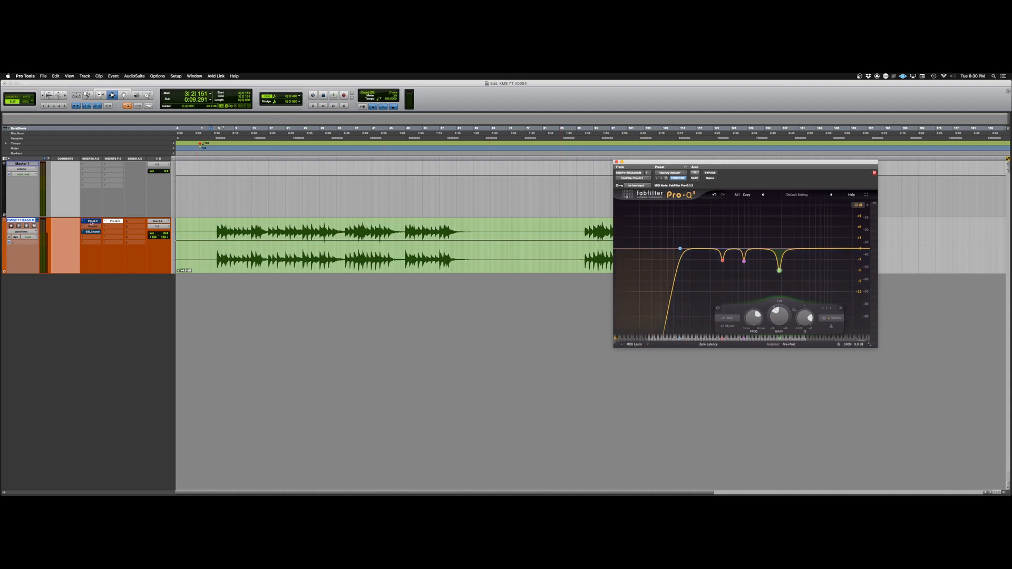
click(90, 223)
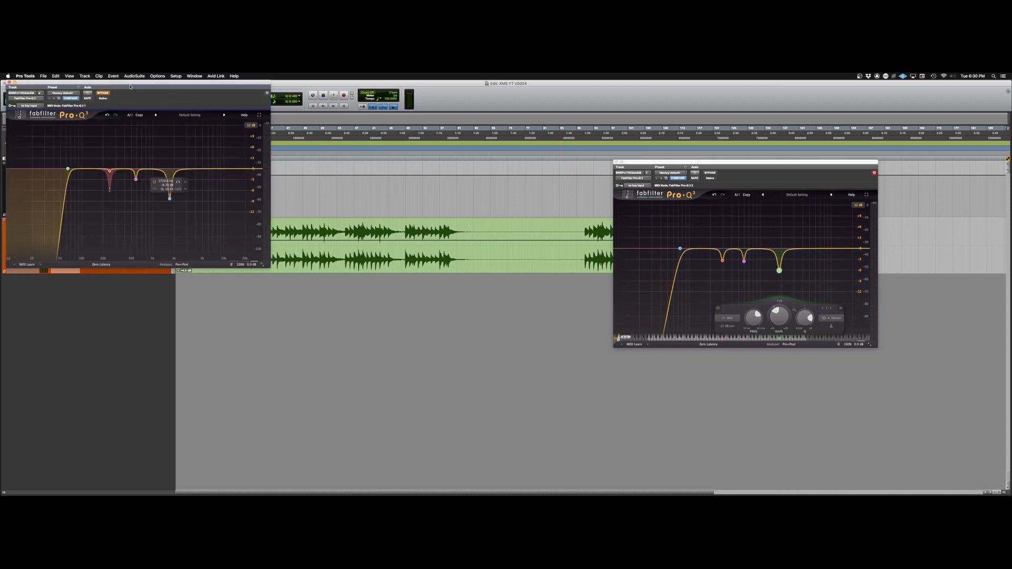
drag(130, 86, 470, 165)
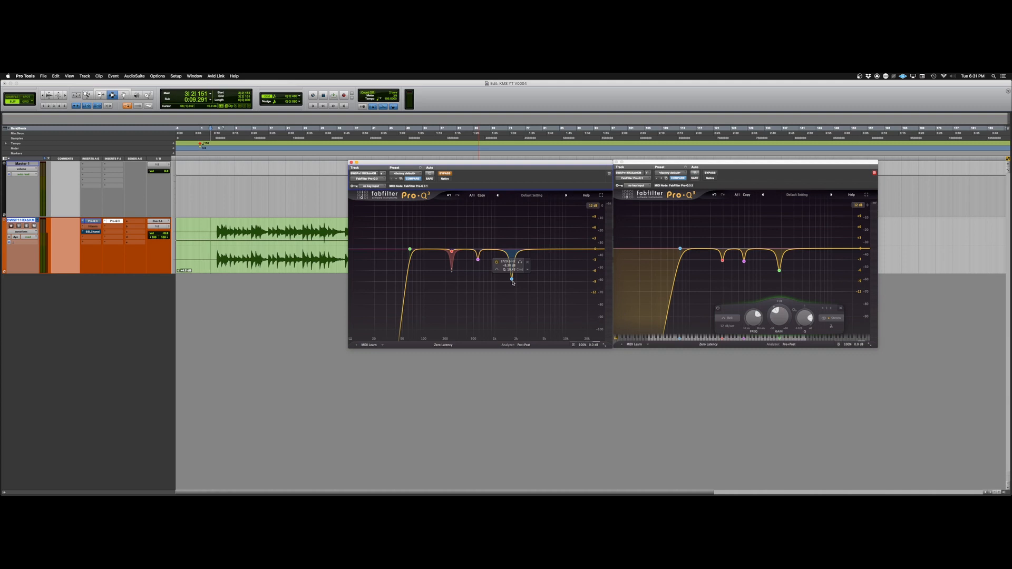
click(351, 163)
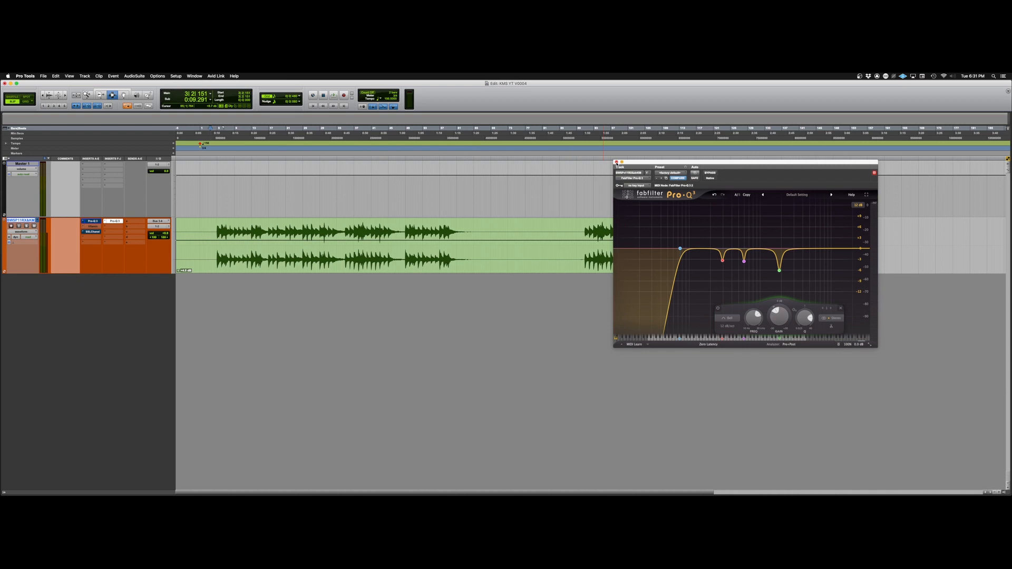
click(616, 162)
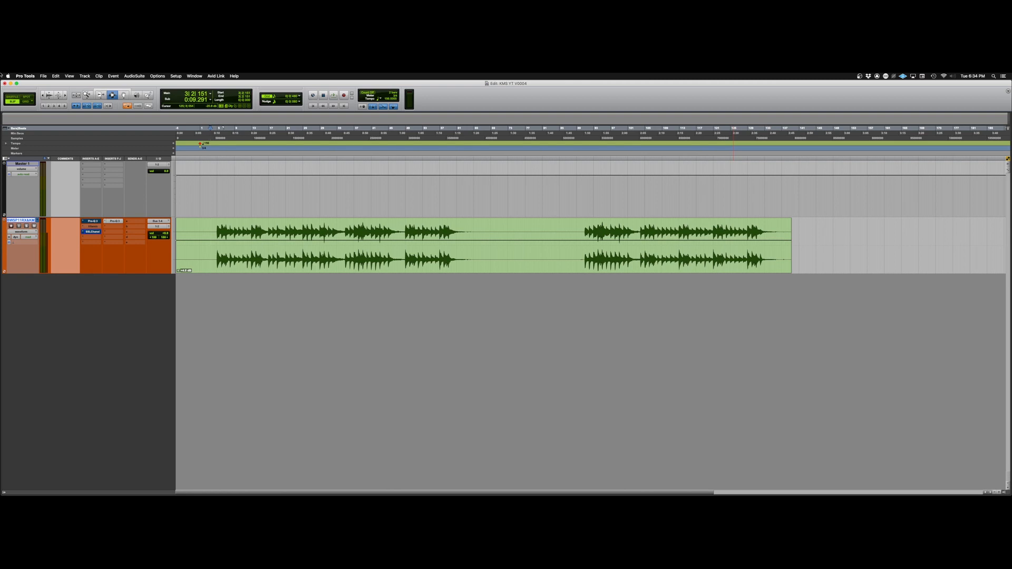
- Copy the SSLChannel insert to the slot below the new Pro-Q 3, and deactivate the original Pro-Q 3 and SSLChannel inserts
click(93, 232)
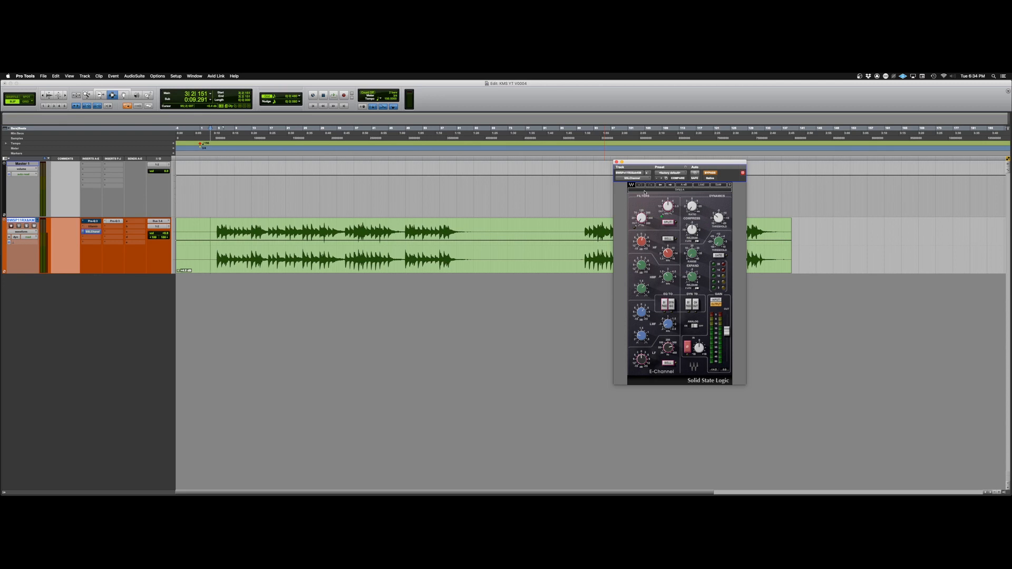
click(112, 221)
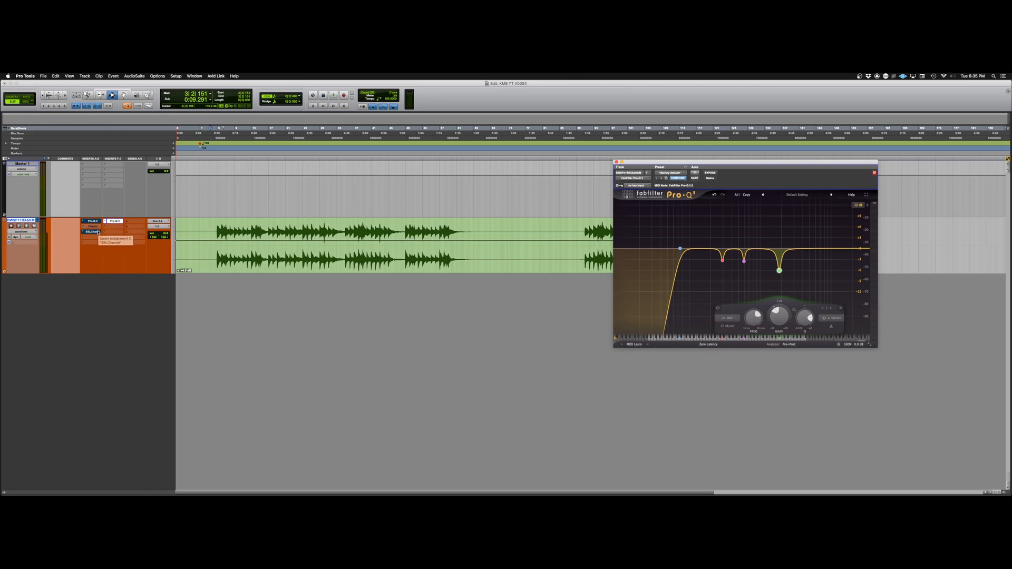
drag(98, 231, 118, 229)
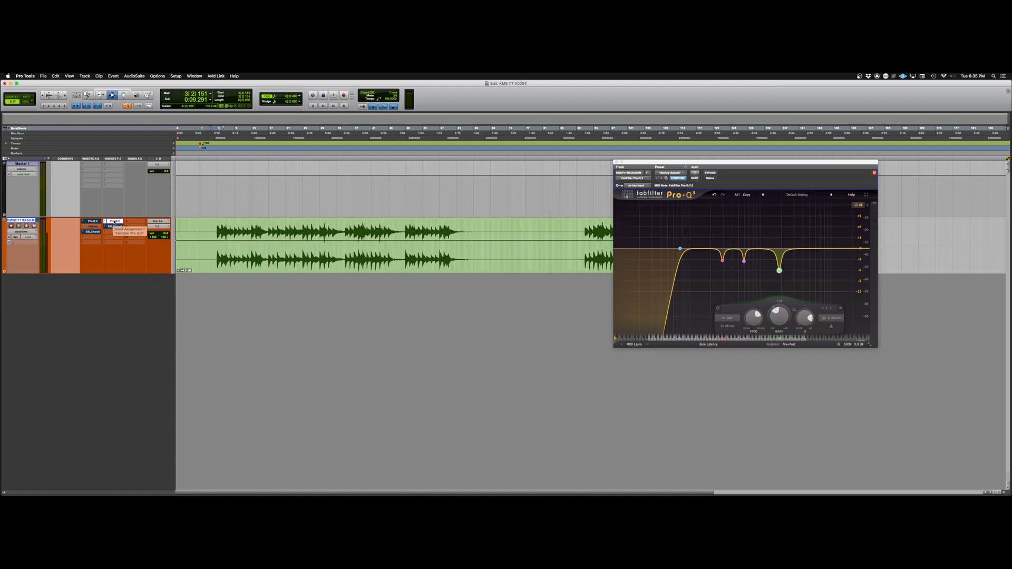
ctrl+super+click(94, 221)
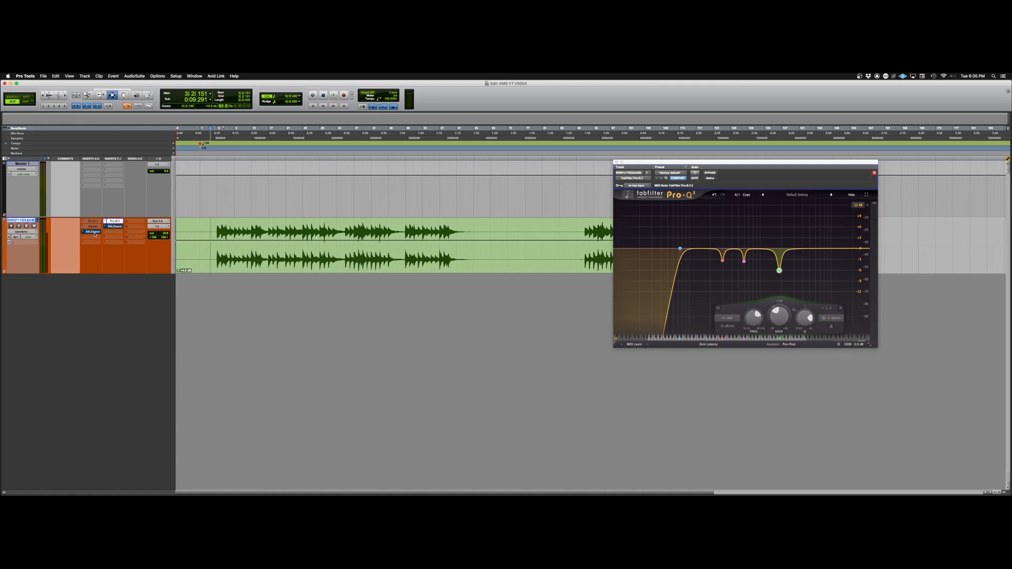
ctrl+super+click(95, 234)
- Open the copied SSL E-Channel, play the track from the start of the audio, and toggle the channel strip's bypass to compare
click(115, 227)
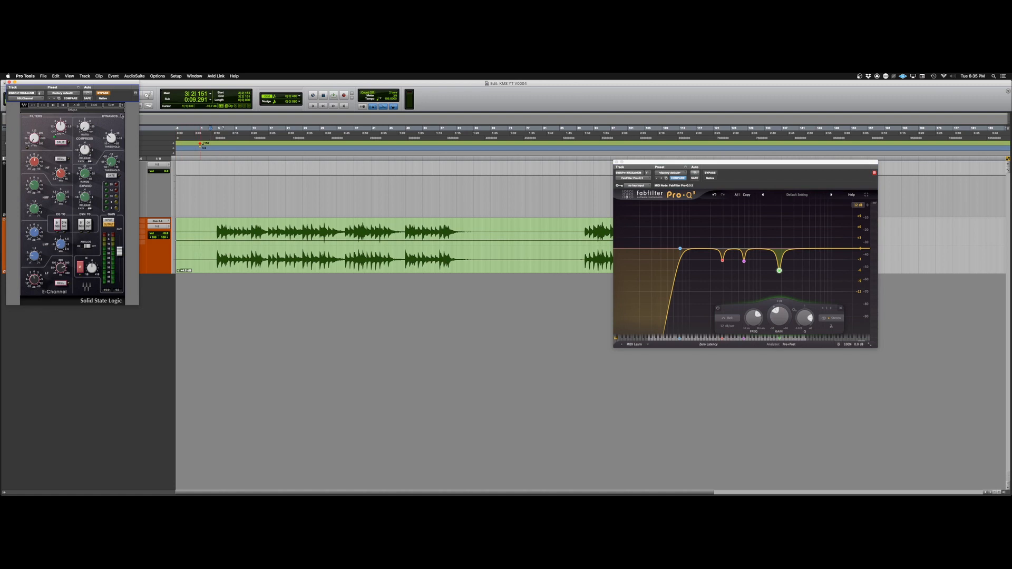
drag(108, 86, 736, 166)
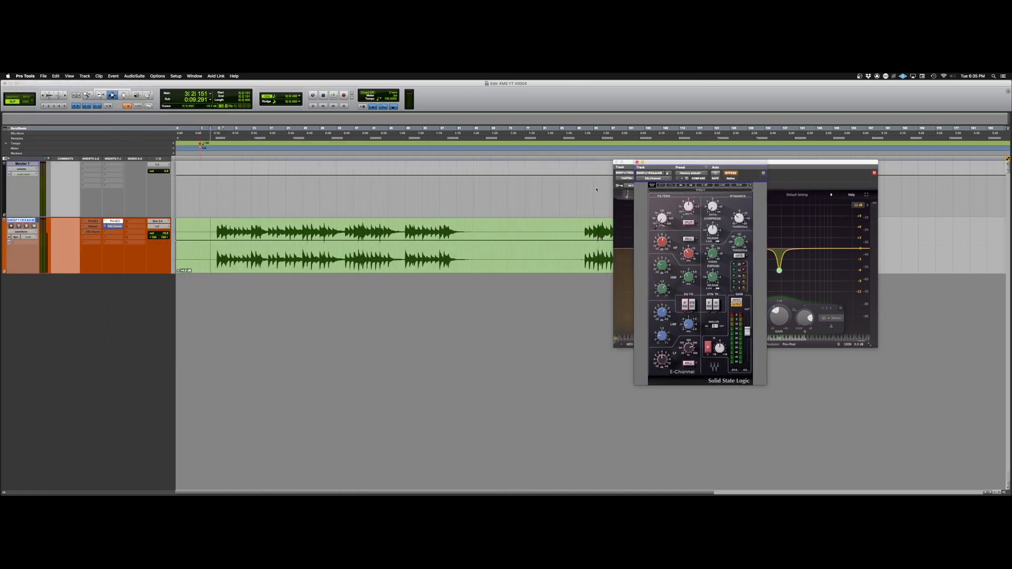
click(141, 232)
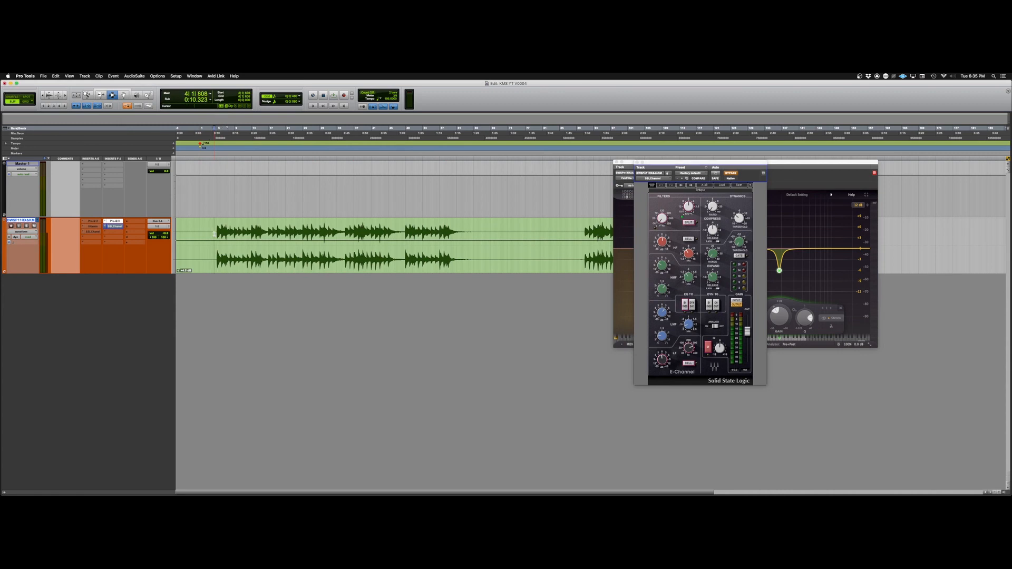
key(space)
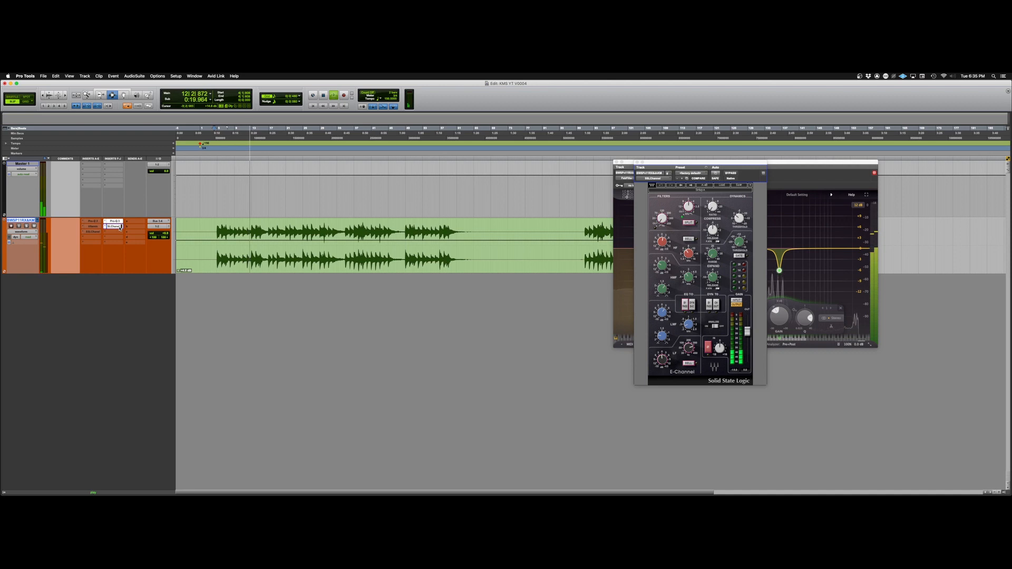
super+click(120, 228)
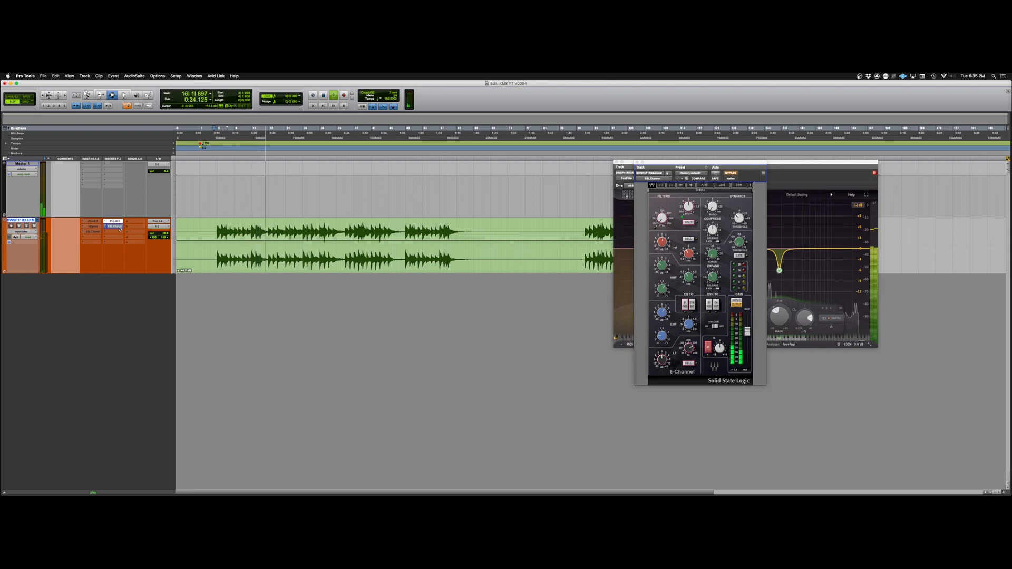
- Compare the playing track with the copied SSL E-Channel enabled and bypassed several times, and stop playback with it bypassed
super+click(119, 227)
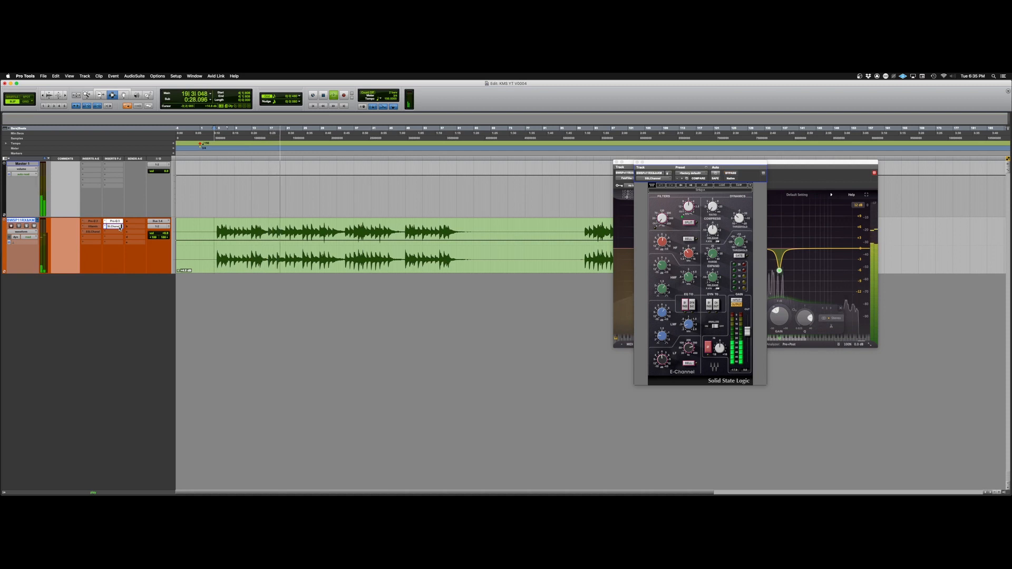
super+click(119, 227)
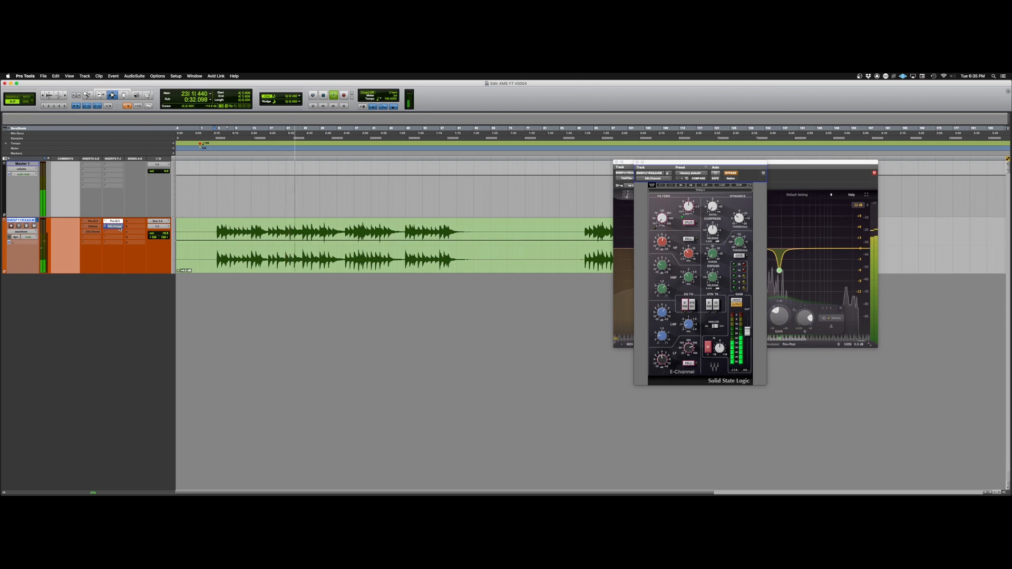
super+click(120, 227)
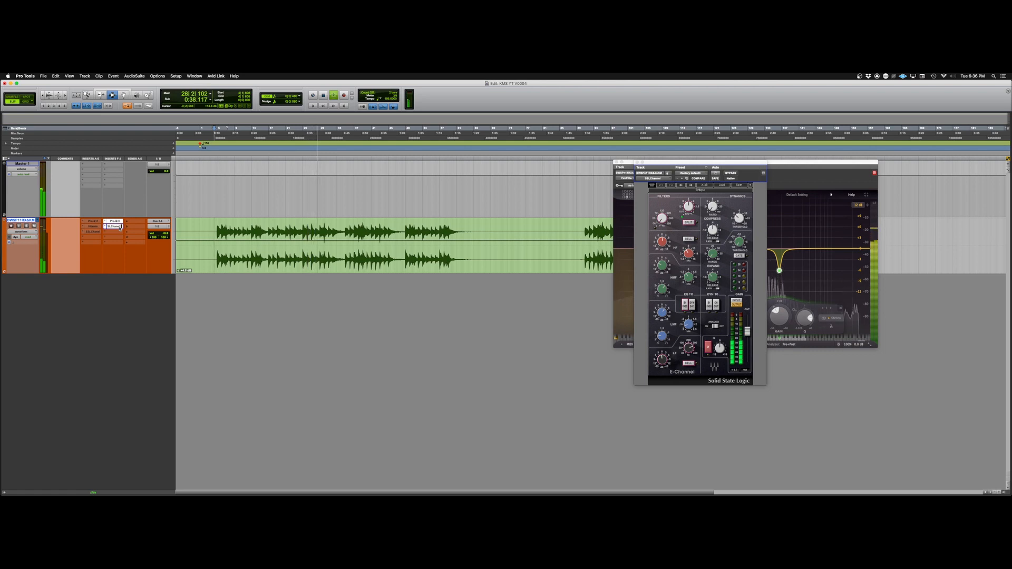
super+click(120, 228)
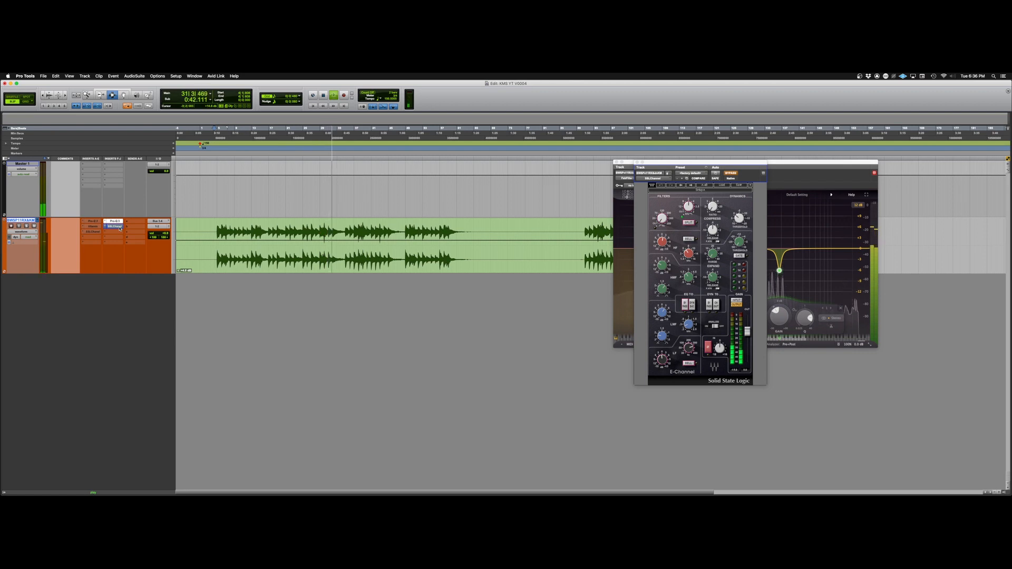
key(space)
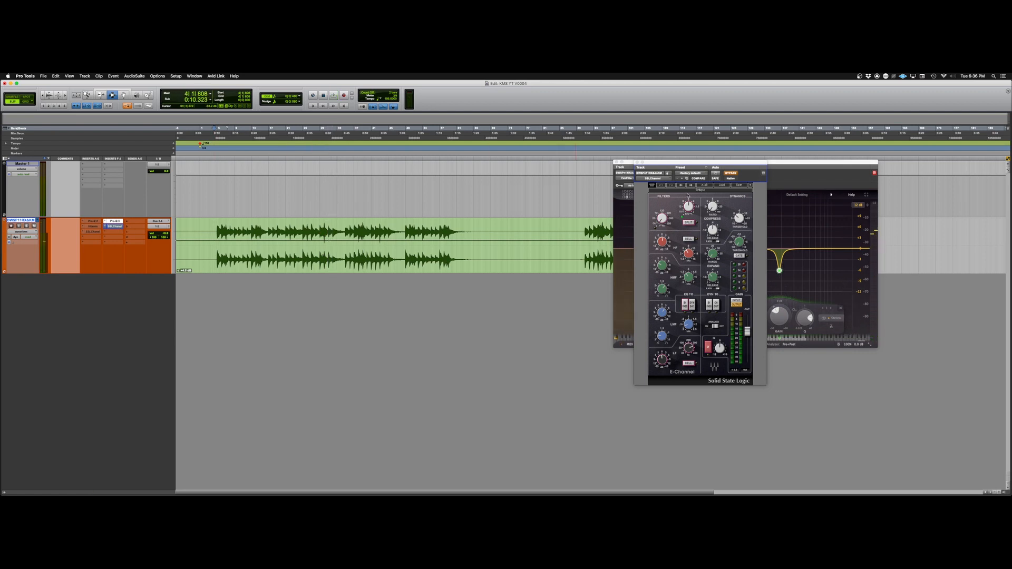
- Move the E-Channel window off the Pro-Q 3 window, and examine its EQ controls alongside the Pro-Q 3's highest-frequency cut
drag(673, 164, 533, 167)
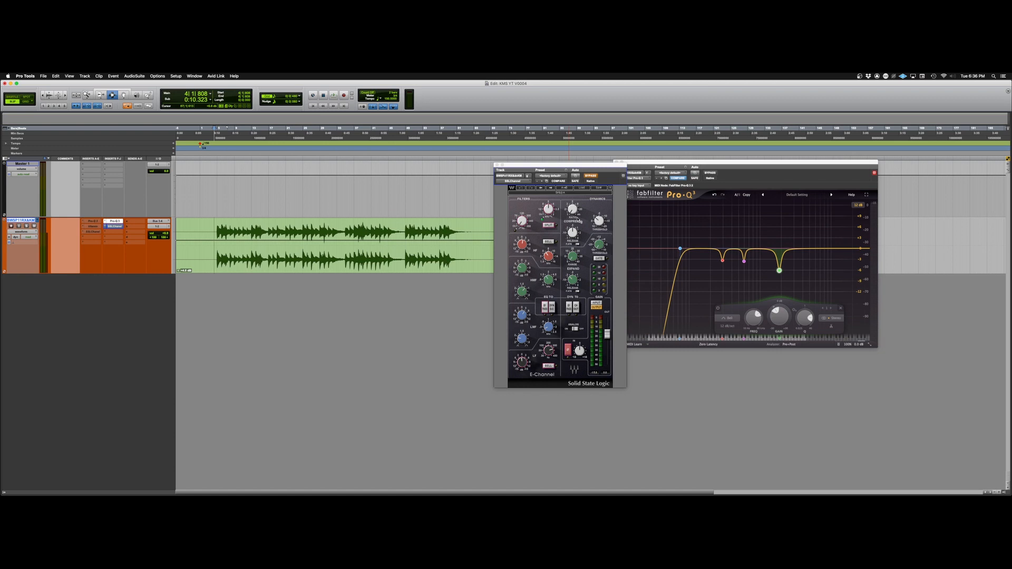
mouse_move(578, 218)
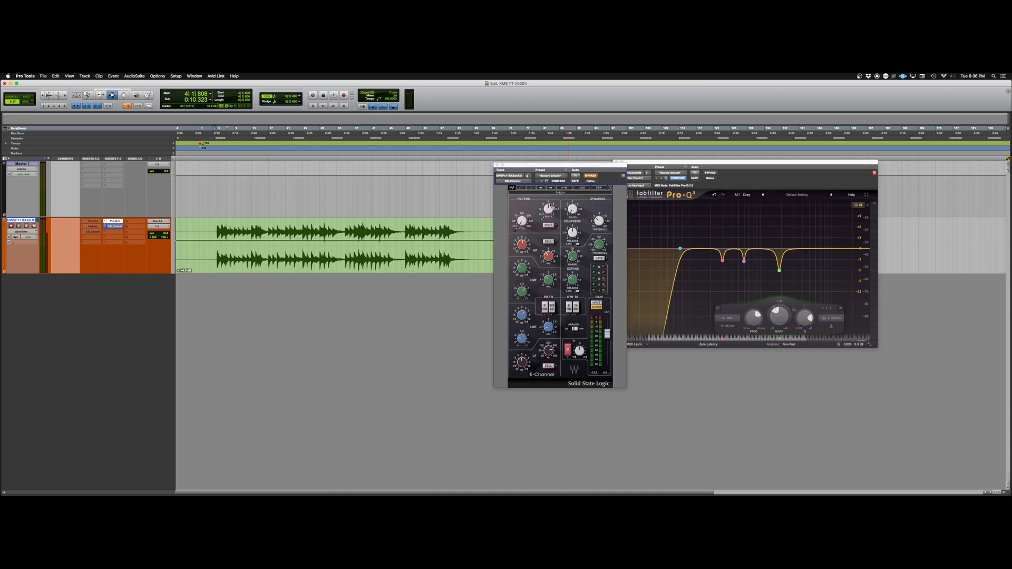
mouse_move(549, 206)
mouse_move(553, 260)
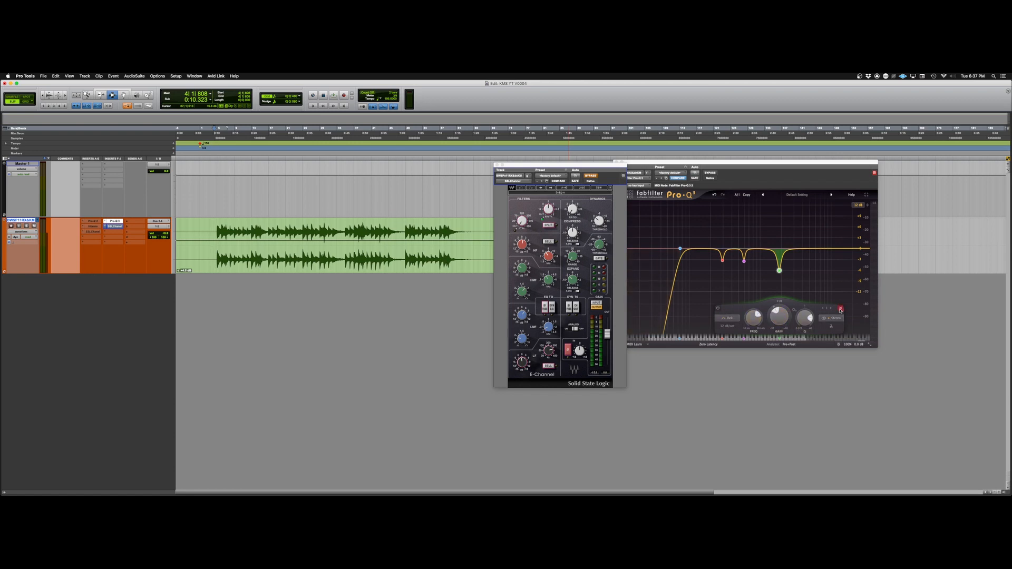
click(831, 280)
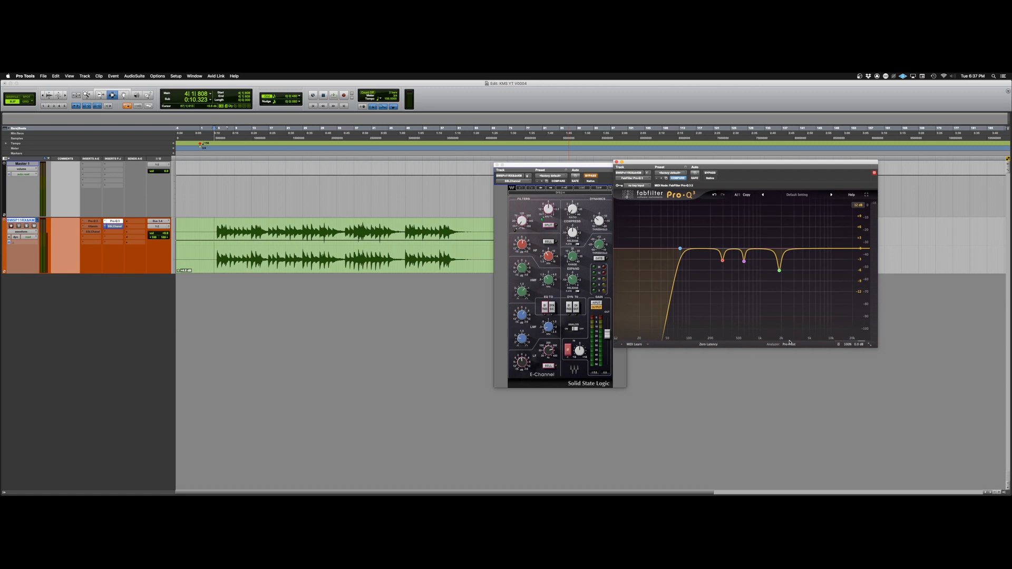
mouse_move(780, 272)
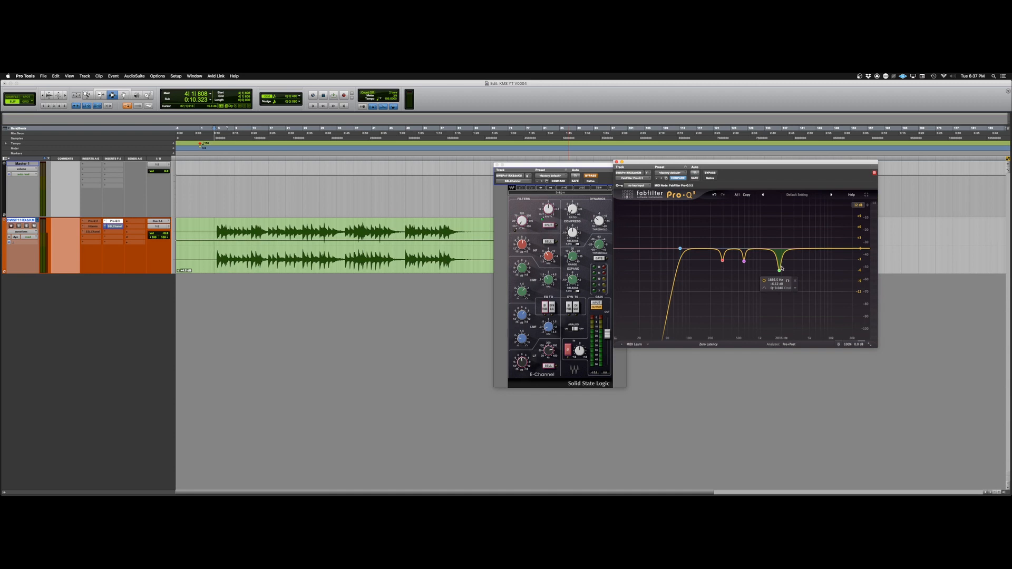
click(547, 276)
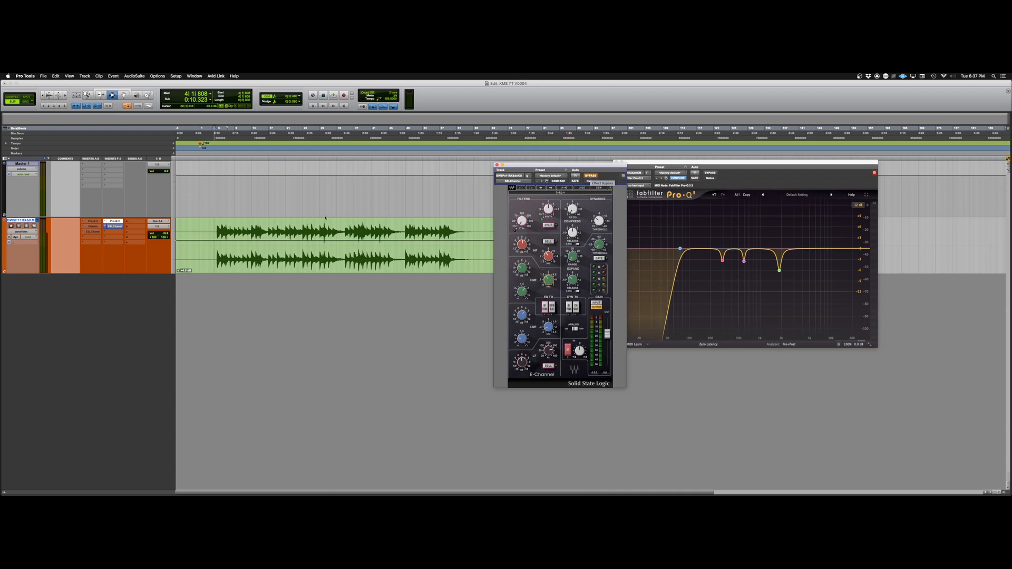
- Play the track from about 0:19.7, audition the E-Channel against its bypassed signal, and stop playback with it bypassed
key(space)
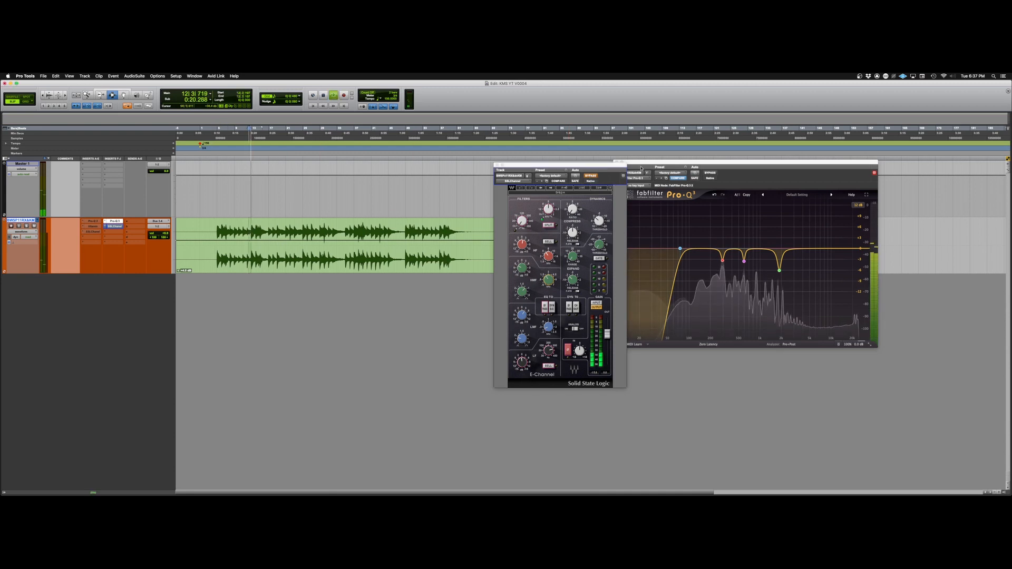
click(593, 176)
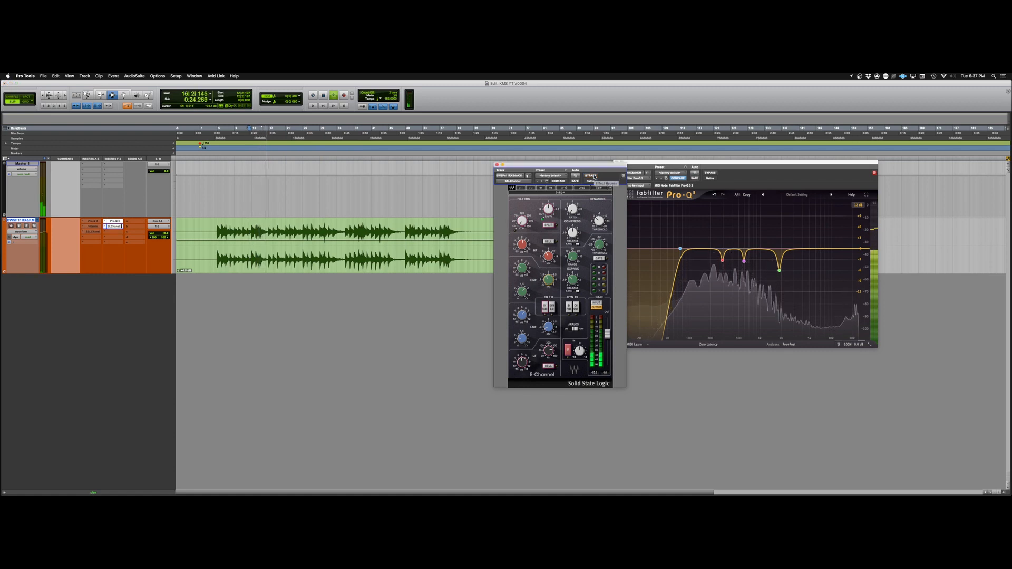
click(594, 176)
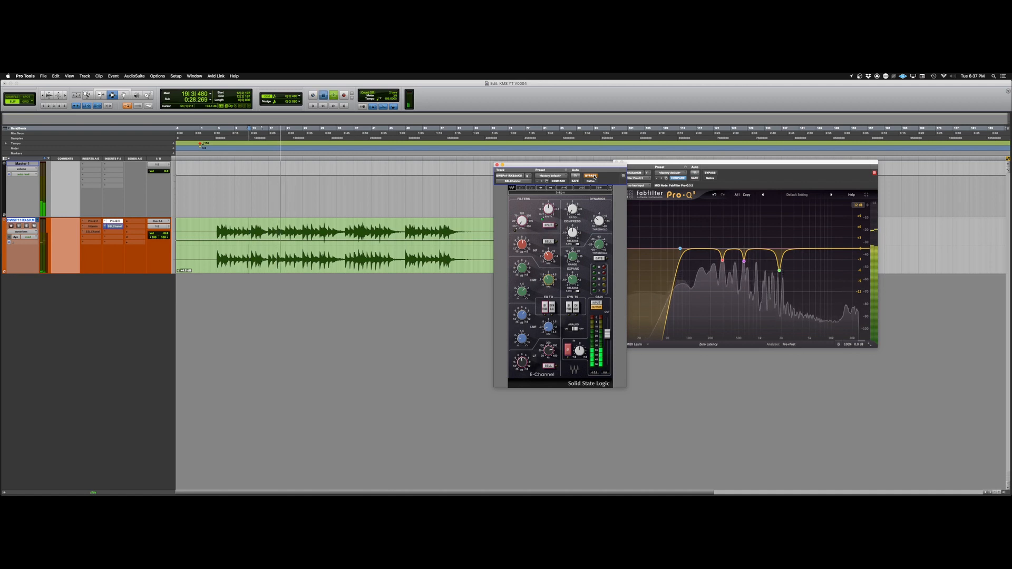
key(space)
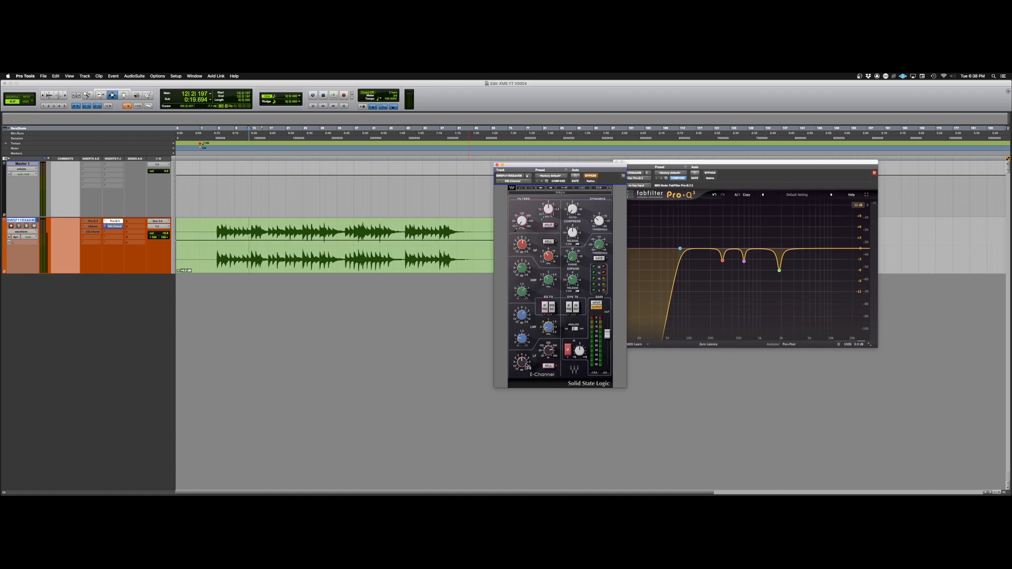
mouse_move(526, 365)
mouse_move(525, 322)
mouse_move(653, 271)
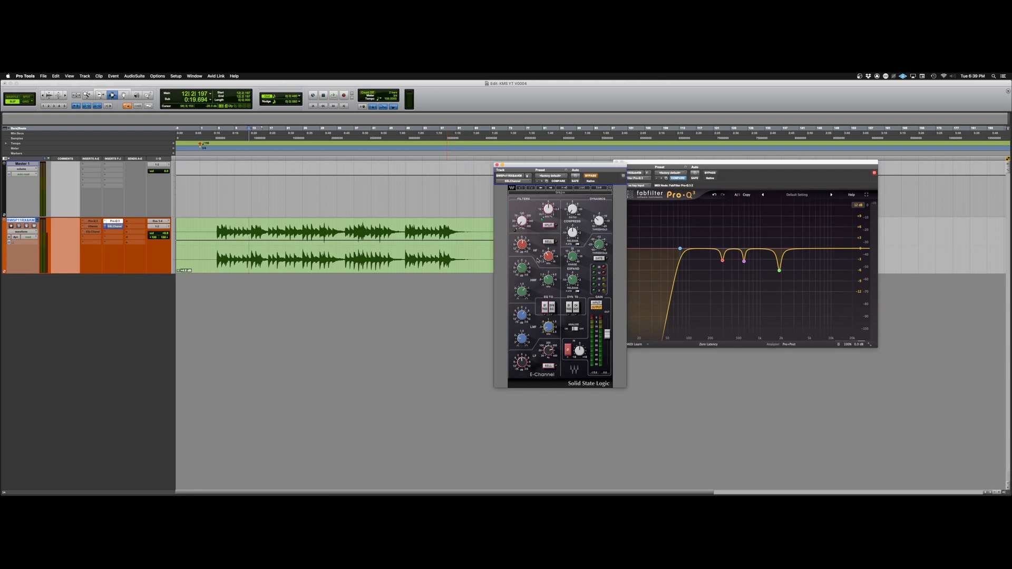